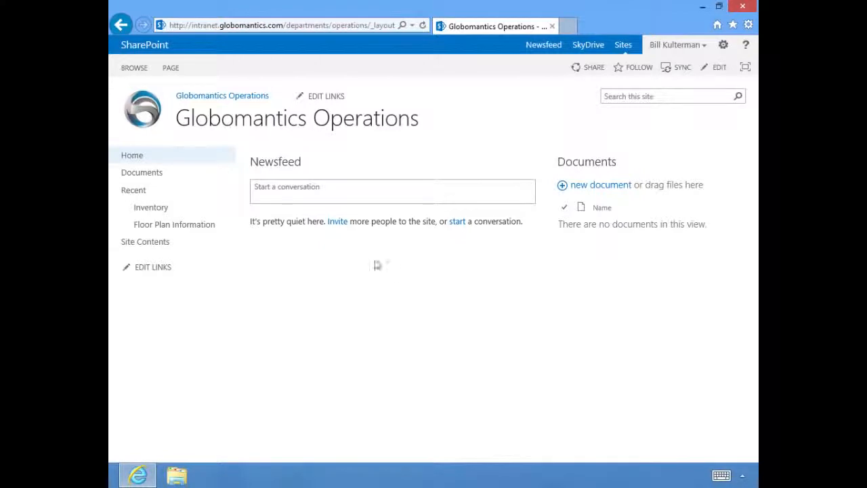
- Add a Tasks app named "Office Inventory" to the Globomantics Operations site
{"action": "left_click", "coordinate": [168, 242]}
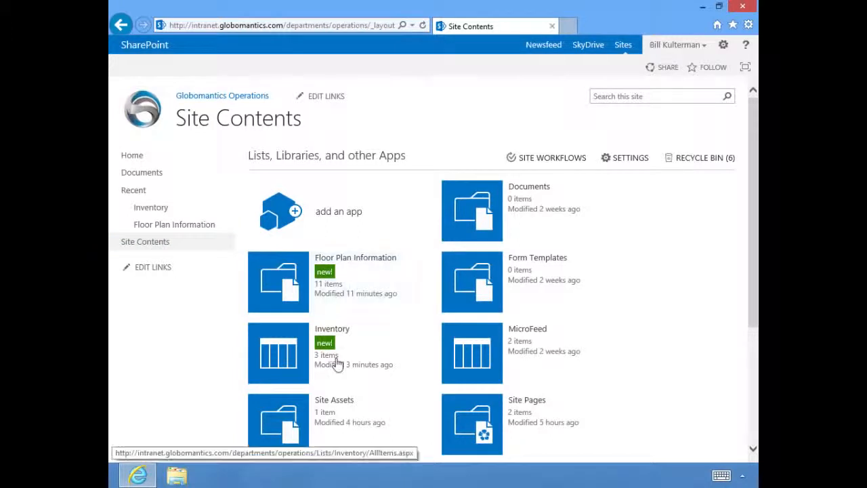
{"action": "left_click", "coordinate": [331, 215]}
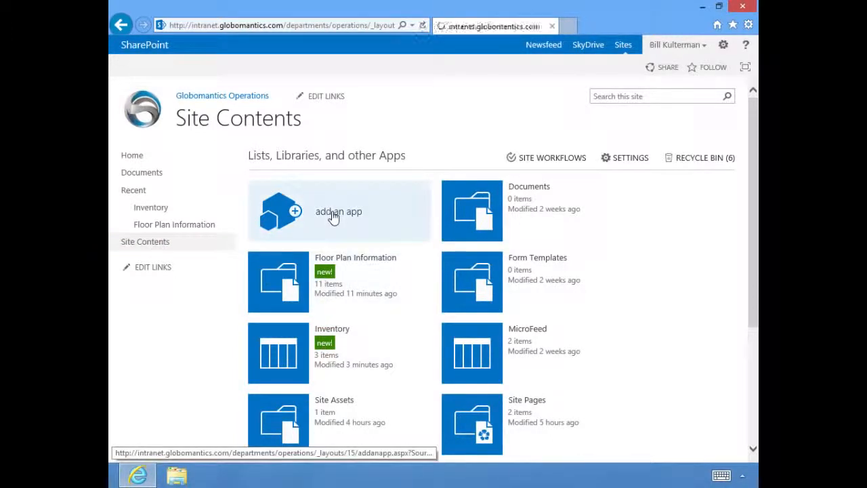
{"action": "left_click", "coordinate": [518, 254]}
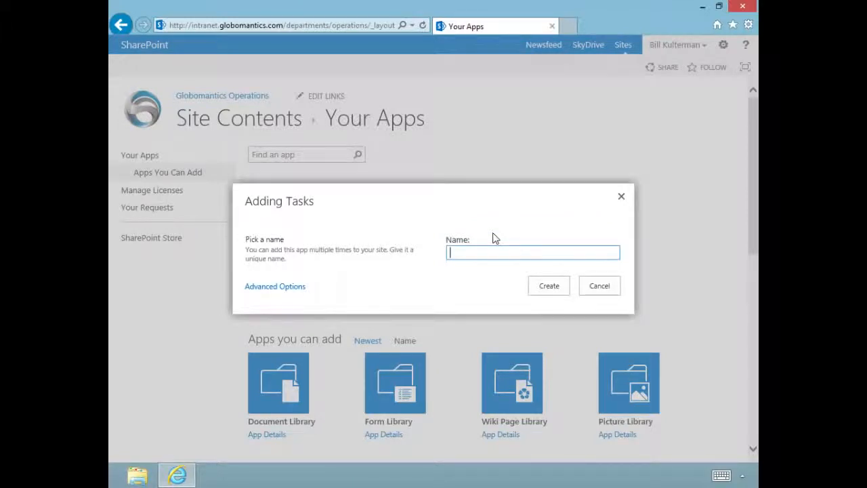
{"action": "type", "text": "Office Inventory"}
{"action": "left_click", "coordinate": [553, 290]}
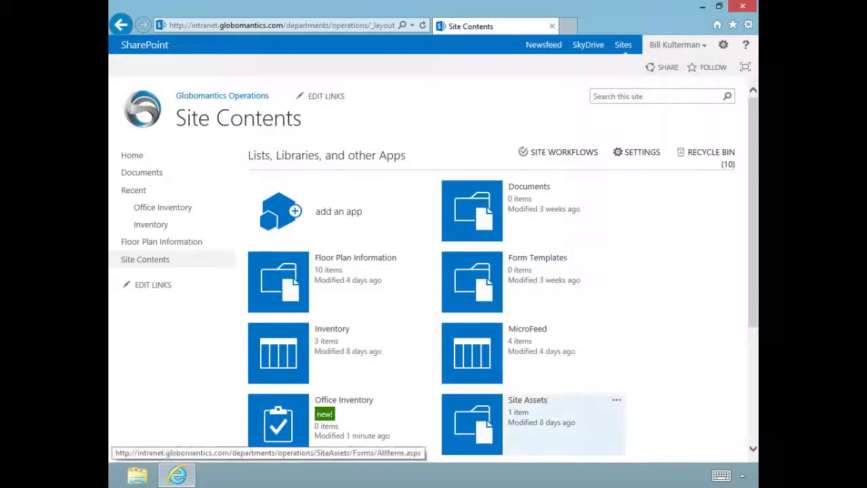
- Start a "Furniture inventory" task in the Office Inventory list, with start date 3/4/2013 and due date 3/15/2013
{"action": "left_click", "coordinate": [283, 414]}
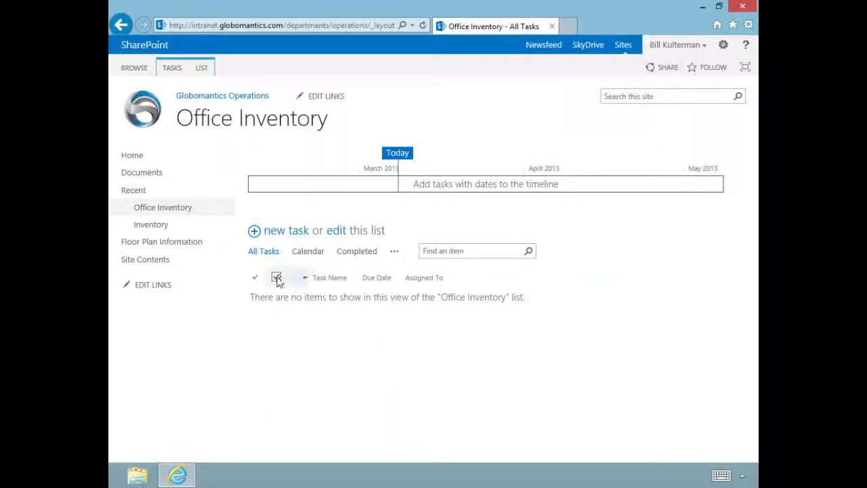
{"action": "left_click", "coordinate": [275, 232]}
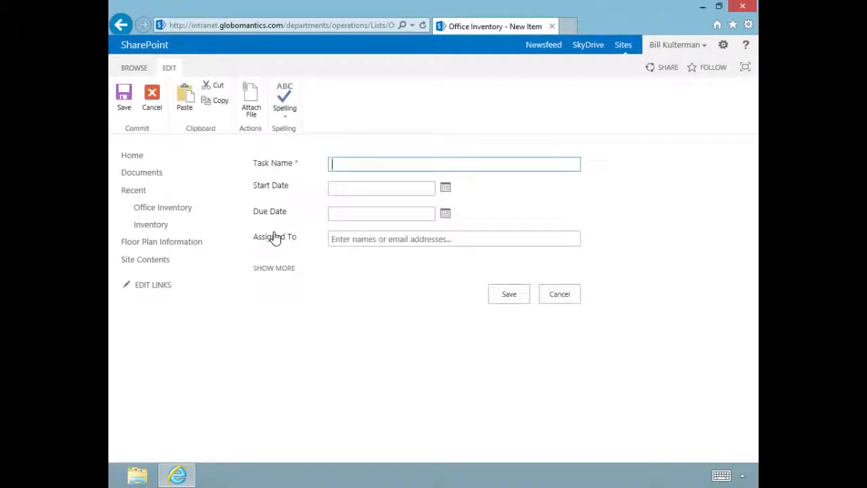
{"action": "type", "text": "Furniture Inventory"}
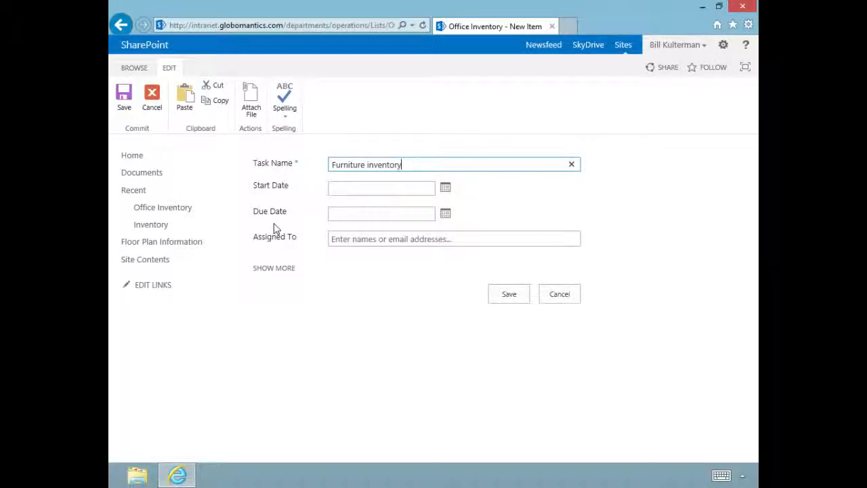
{"action": "left_click", "coordinate": [445, 188]}
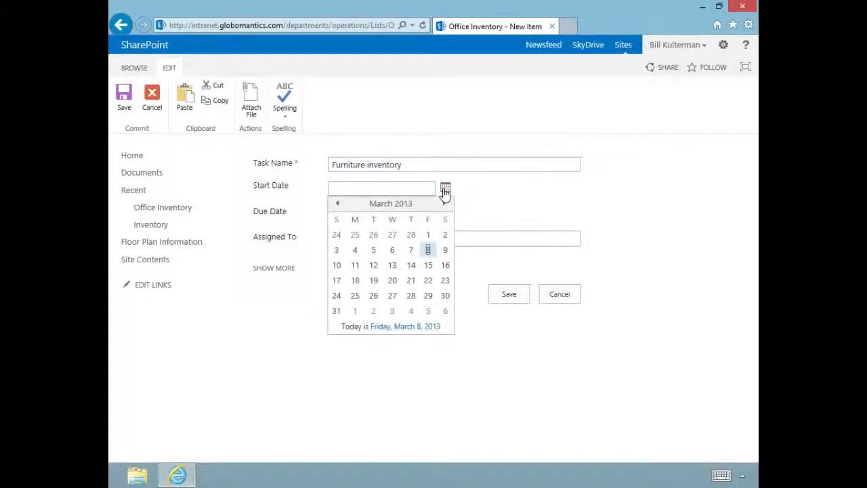
{"action": "left_click", "coordinate": [355, 250]}
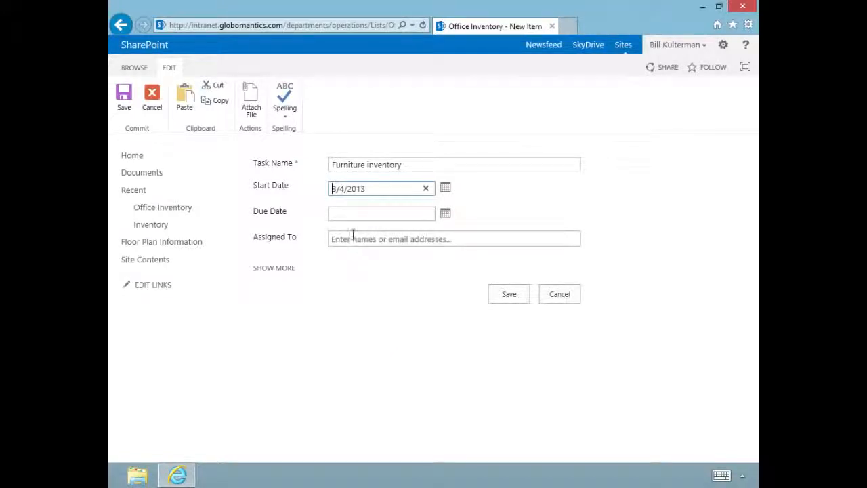
{"action": "left_click", "coordinate": [444, 216]}
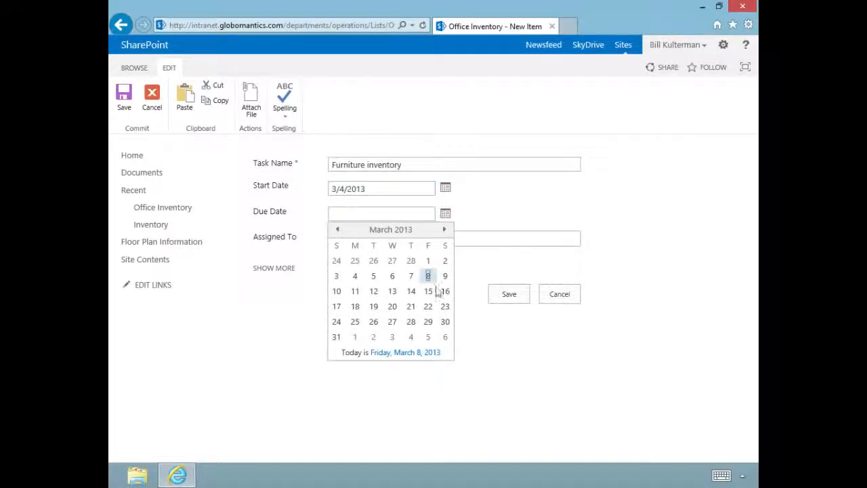
{"action": "left_click", "coordinate": [430, 296]}
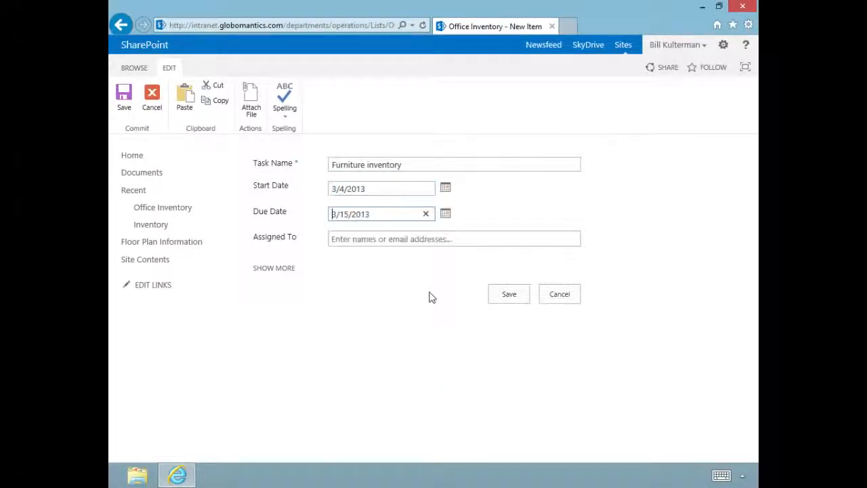
- Assign the furniture inventory task to the administrative assistant by entering the person's name
{"action": "left_click", "coordinate": [393, 238]}
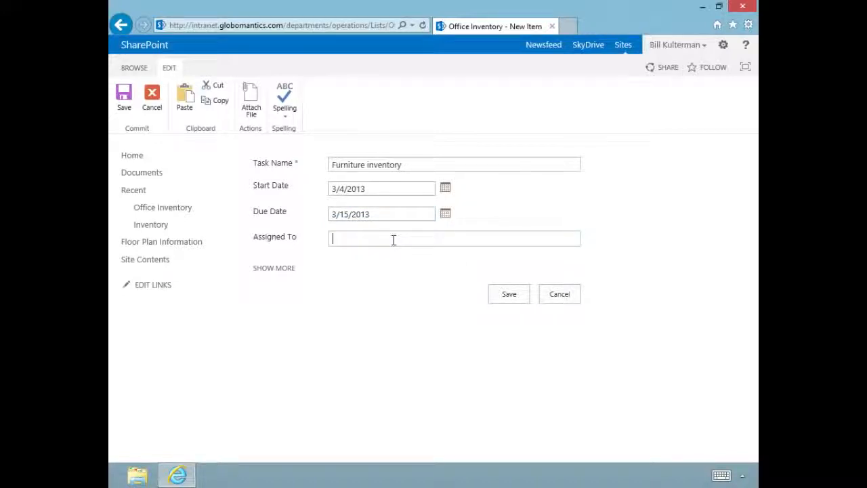
{"action": "type", "text": "jerry"}
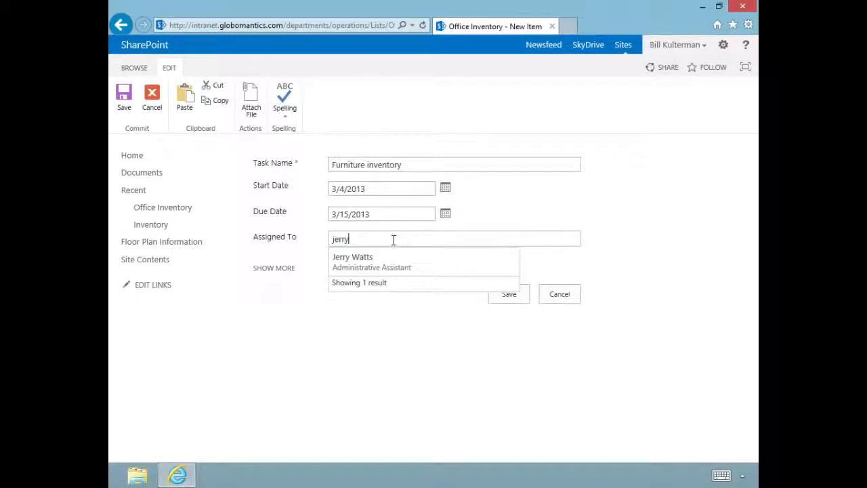
{"action": "left_click", "coordinate": [358, 264]}
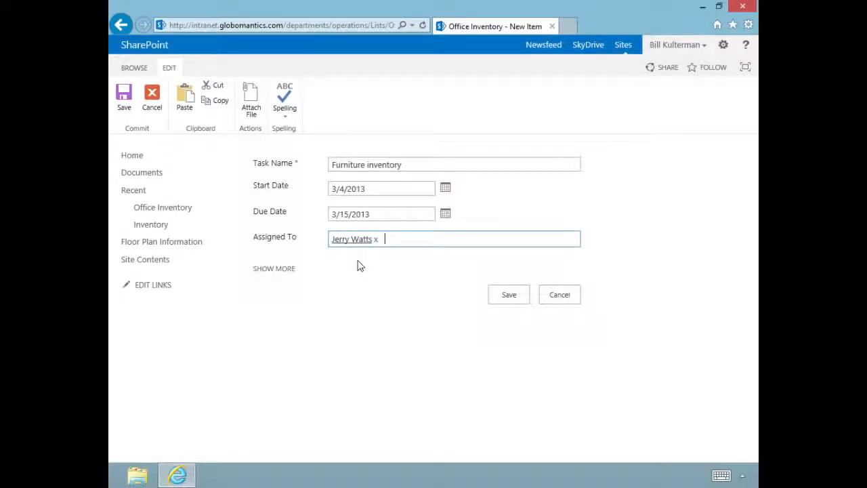
- Set the task to 50% complete and enter the description "An inventory of office furniture"
{"action": "left_click", "coordinate": [270, 275]}
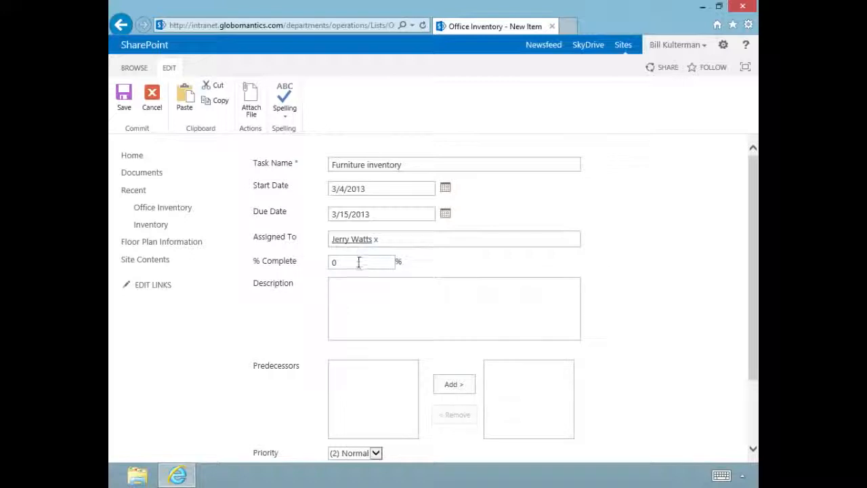
{"action": "mouse_move", "coordinate": [753, 267]}
{"action": "left_mouse_down"}
{"action": "mouse_move", "coordinate": [753, 315]}
{"action": "mouse_move", "coordinate": [755, 283]}
{"action": "left_mouse_up"}
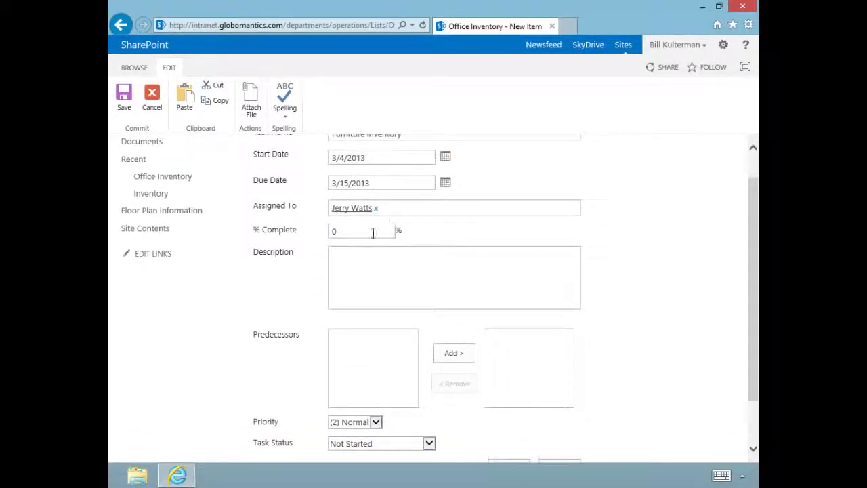
{"action": "left_click", "coordinate": [279, 231]}
{"action": "type", "text": "50"}
{"action": "left_click", "coordinate": [377, 257]}
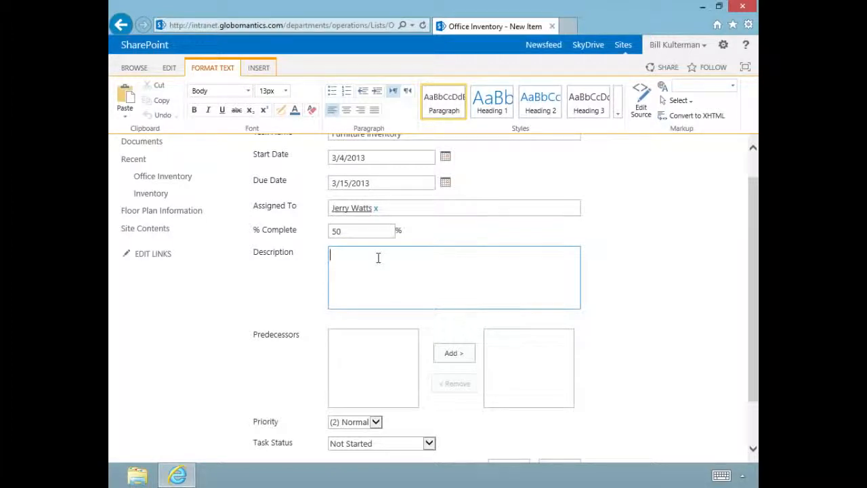
{"action": "type", "text": "An inventory of office furniture"}
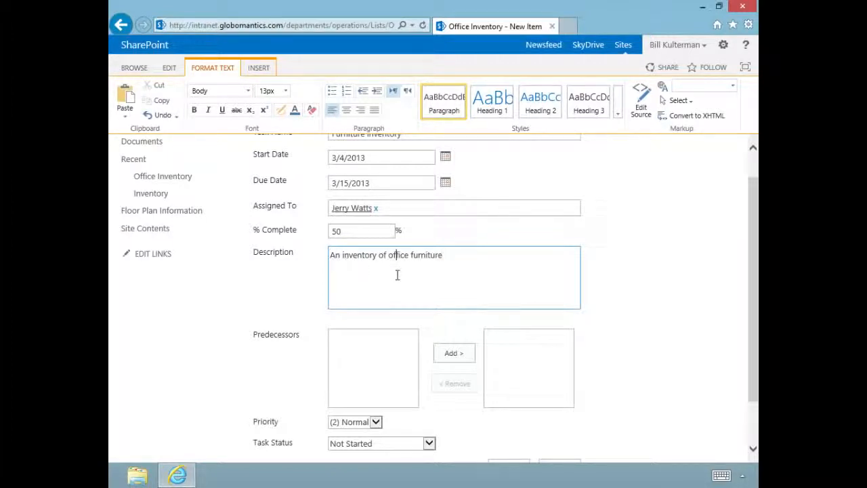
{"action": "left_click", "coordinate": [397, 273]}
- Keep the priority at (2) Normal, set the task status to In Progress, and save the task
{"action": "left_click_drag", "start_coordinate": [753, 373], "coordinate": [754, 411]}
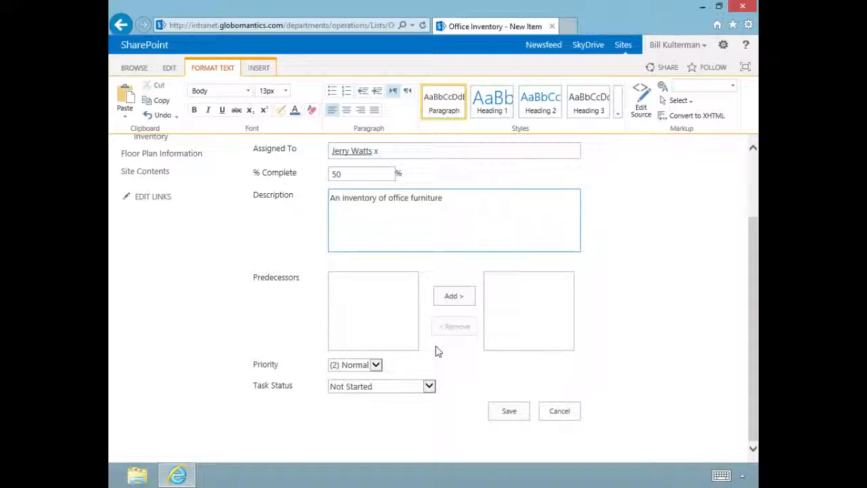
{"action": "left_click", "coordinate": [374, 364]}
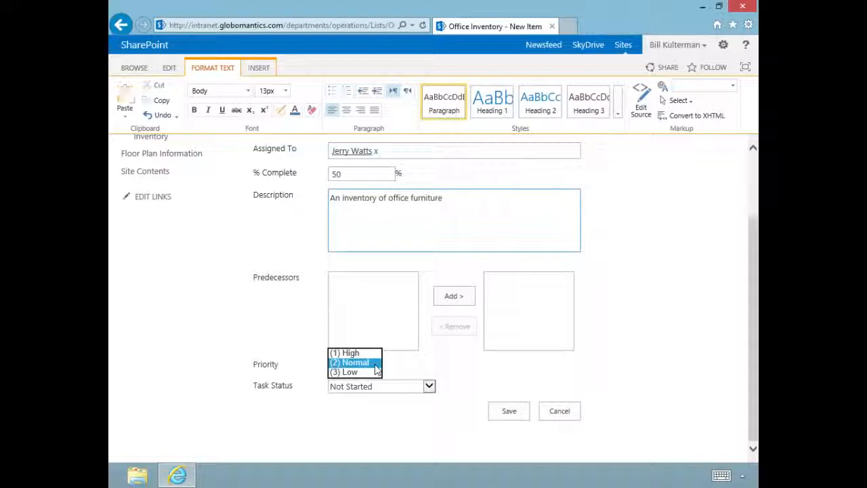
{"action": "left_click", "coordinate": [429, 385]}
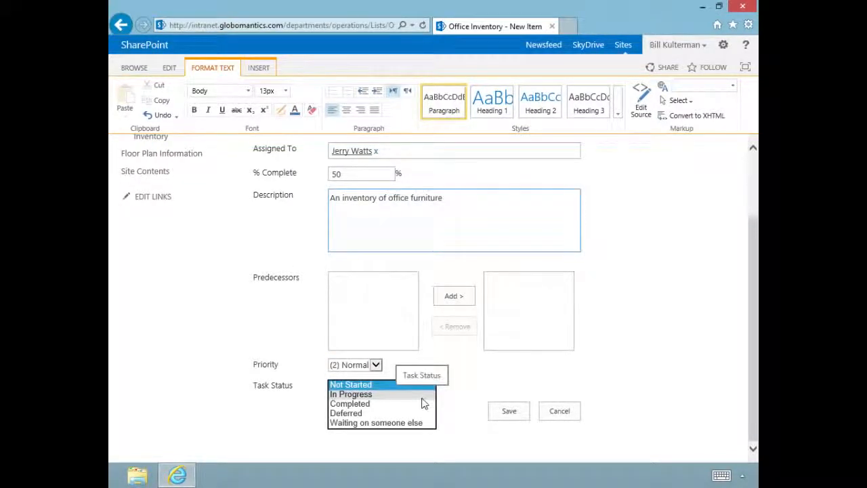
{"action": "left_click", "coordinate": [421, 395]}
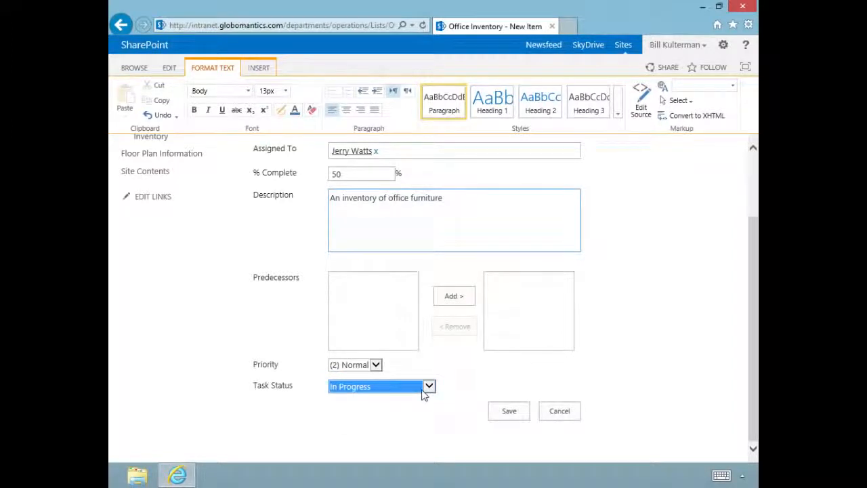
{"action": "left_click", "coordinate": [504, 414]}
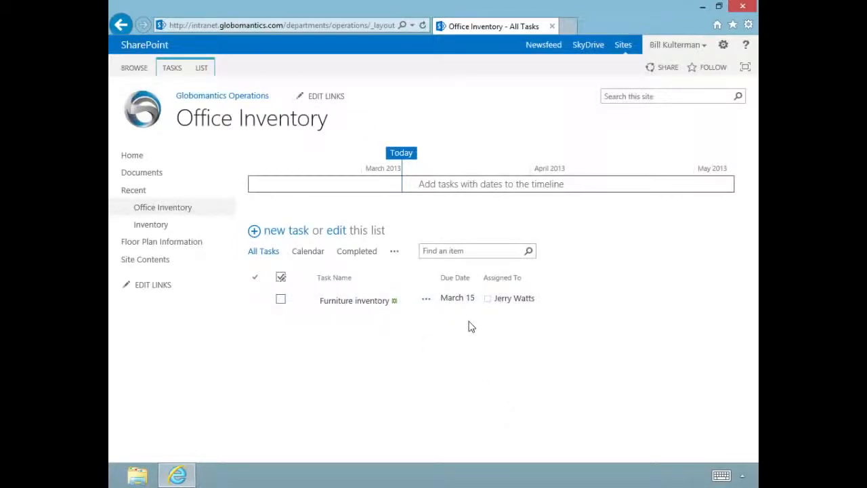
- View the details of the Furniture inventory task and return to the task list
{"action": "left_click", "coordinate": [426, 300]}
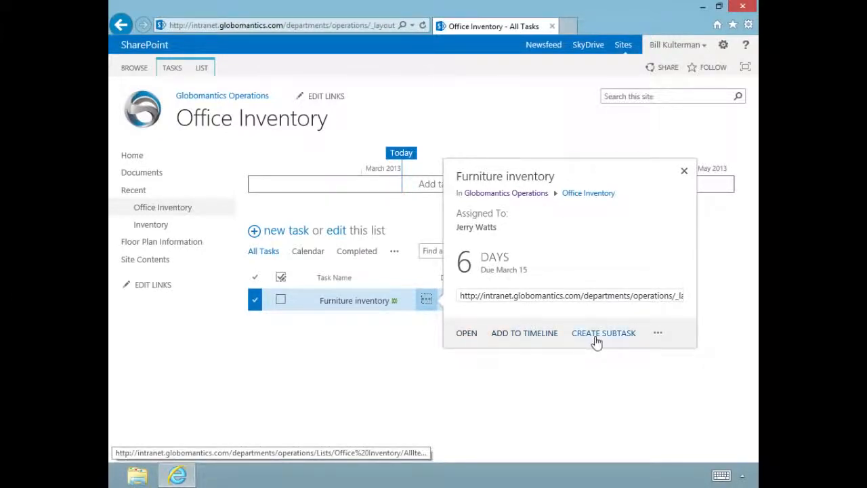
{"action": "left_click", "coordinate": [465, 336]}
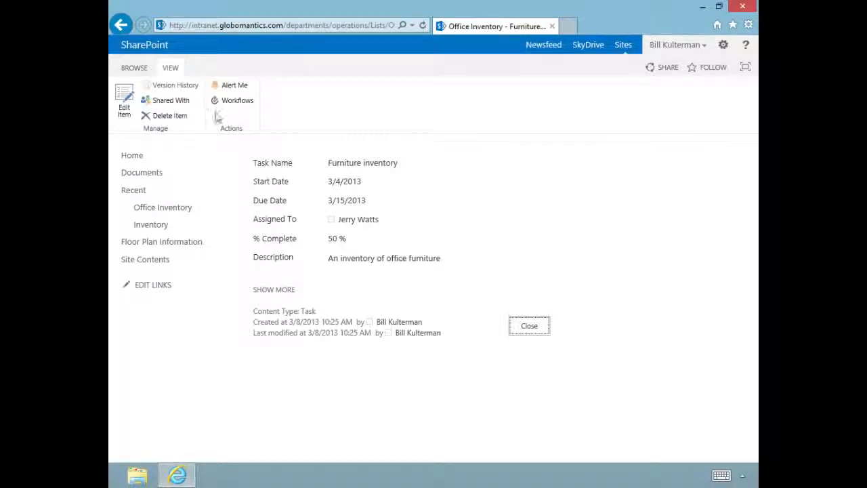
{"action": "left_click", "coordinate": [121, 25]}
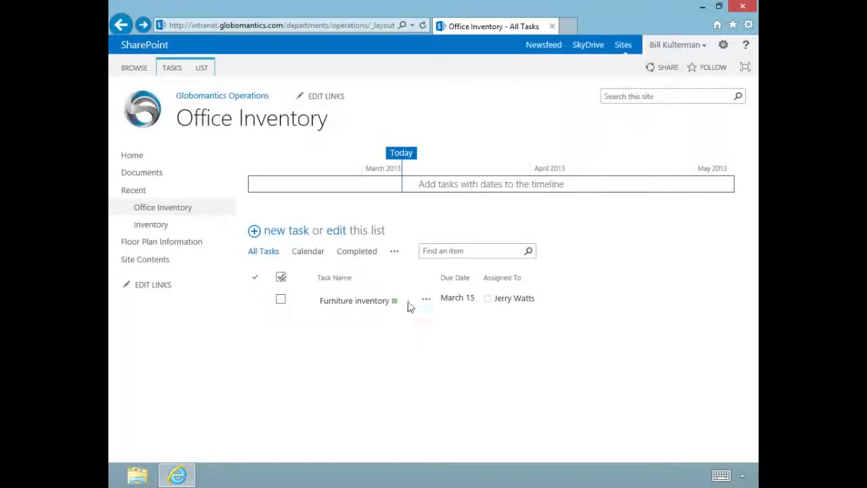
- Open the Furniture inventory task for editing and leave the form without saving any changes
{"action": "left_click", "coordinate": [426, 301]}
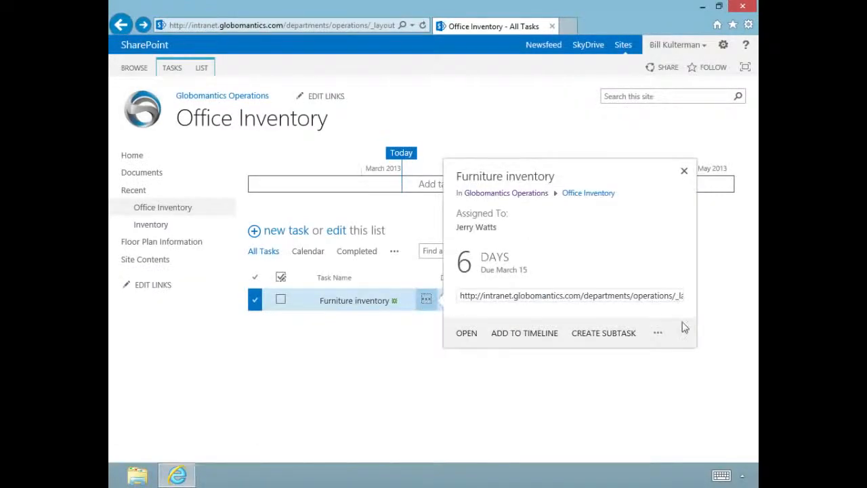
{"action": "left_click", "coordinate": [658, 335]}
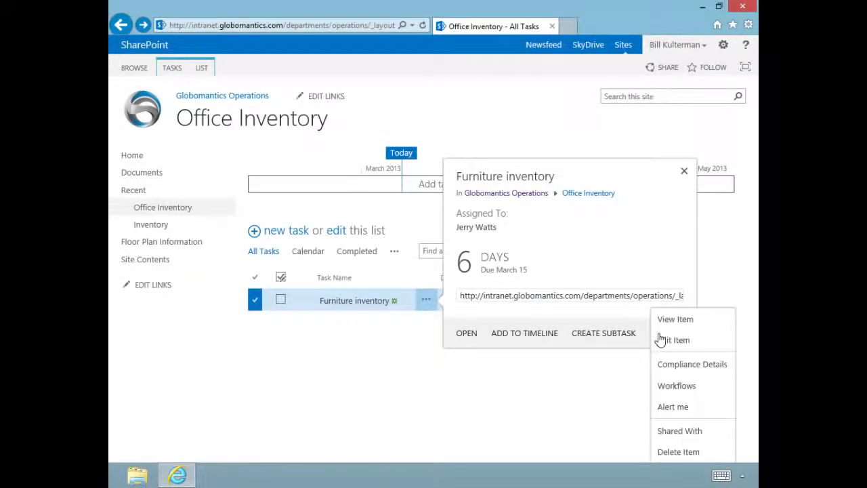
{"action": "left_click", "coordinate": [684, 345]}
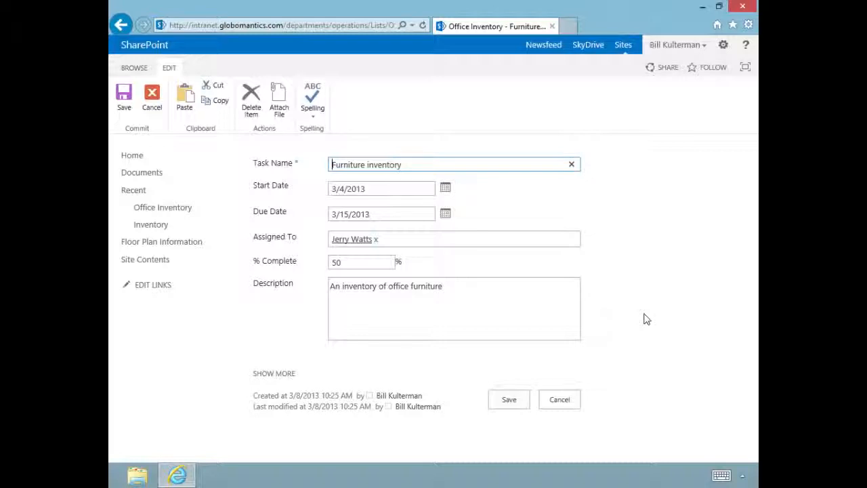
{"action": "left_click", "coordinate": [565, 399]}
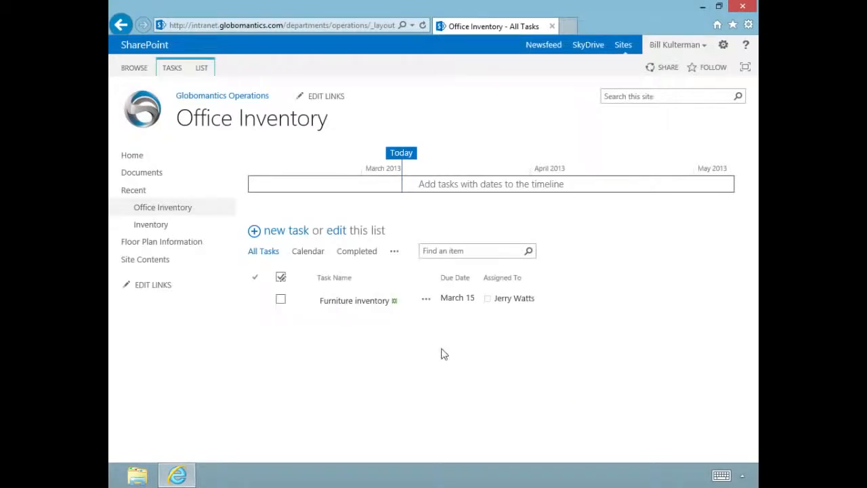
- Mark the Furniture inventory task as completed and clear its completion mark again
{"action": "left_click", "coordinate": [282, 303]}
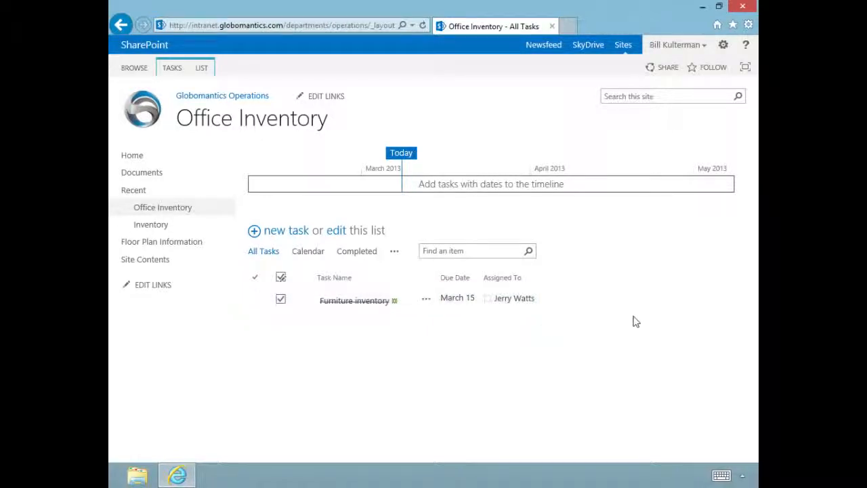
{"action": "left_click", "coordinate": [283, 302]}
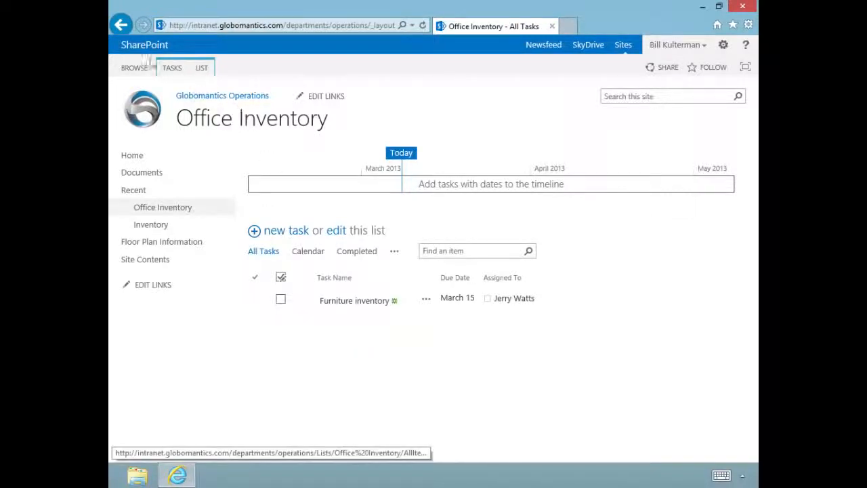
- Create a new task in the Office Inventory list and name it IT Inventory
{"action": "left_click", "coordinate": [170, 68]}
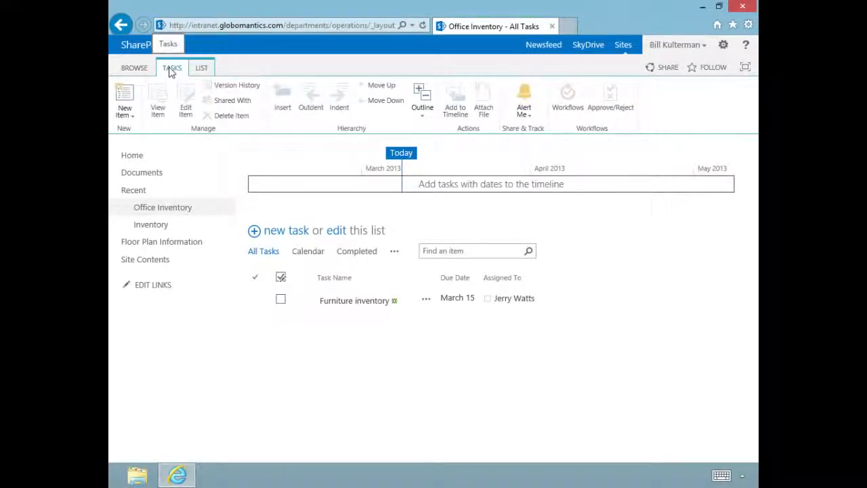
{"action": "left_click", "coordinate": [125, 111]}
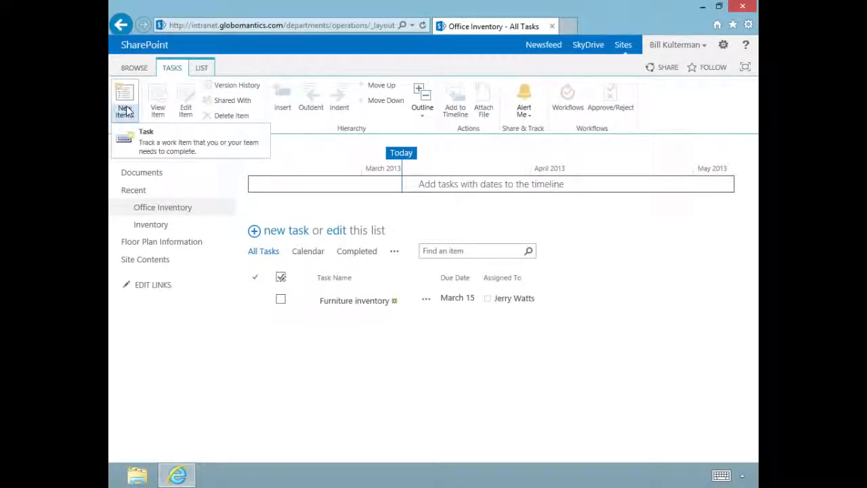
{"action": "left_click", "coordinate": [152, 142]}
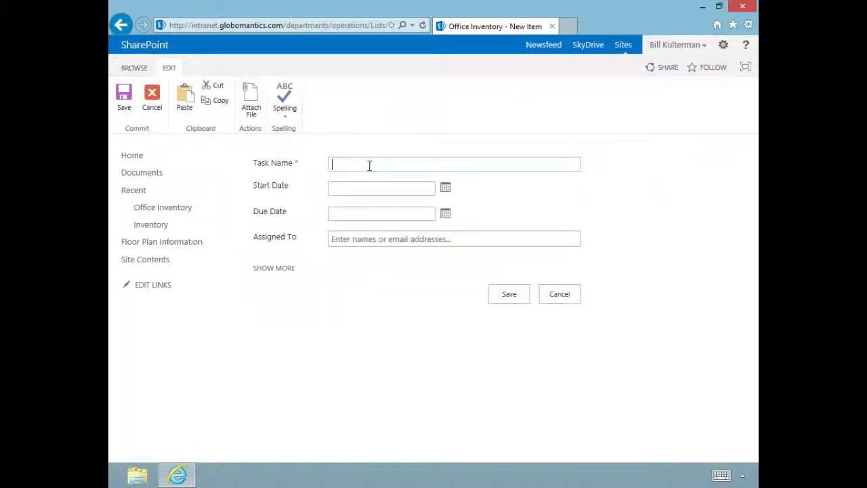
{"action": "type", "text": "IT Inventory"}
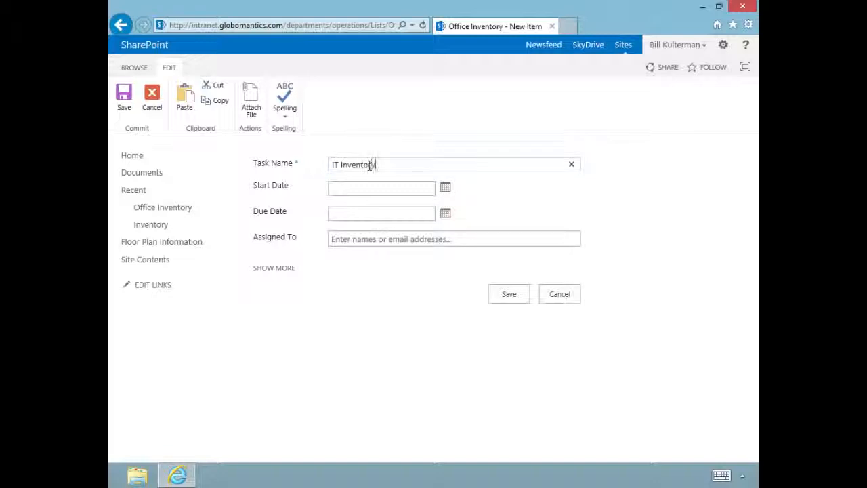
- Set the IT Inventory task's start date to 3/11/2013 and its due date to 3/22/2013
{"action": "left_click", "coordinate": [446, 188]}
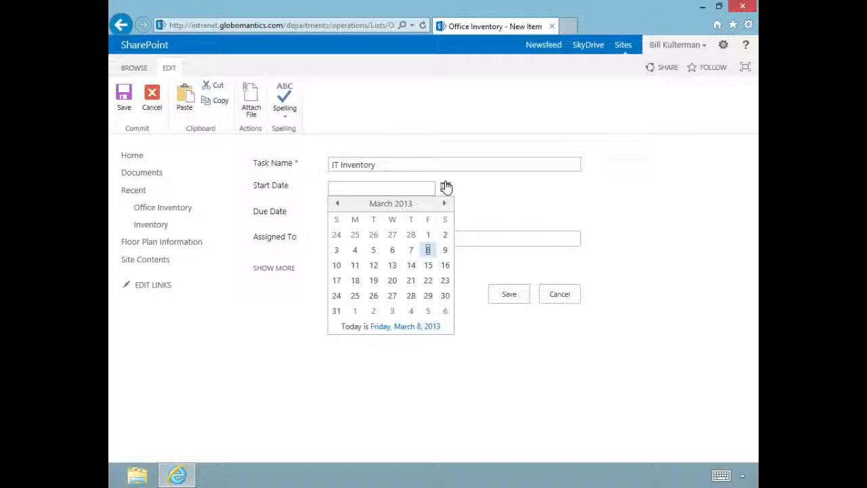
{"action": "left_click", "coordinate": [354, 266]}
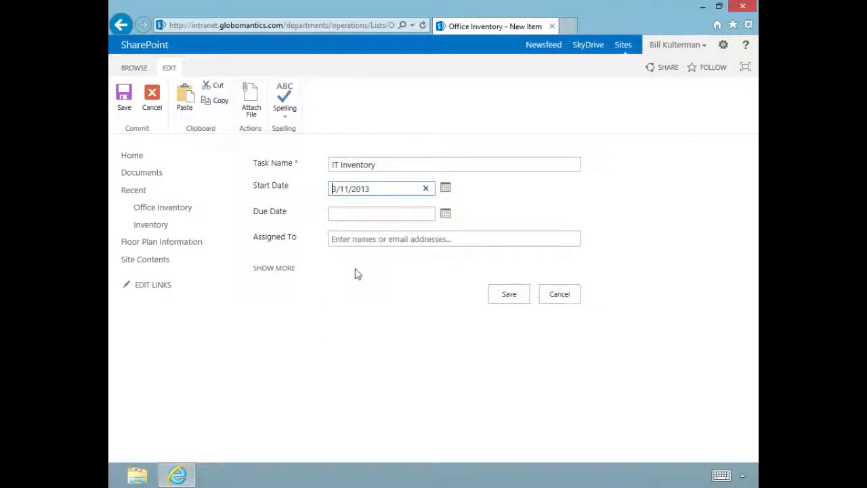
{"action": "left_click", "coordinate": [444, 215]}
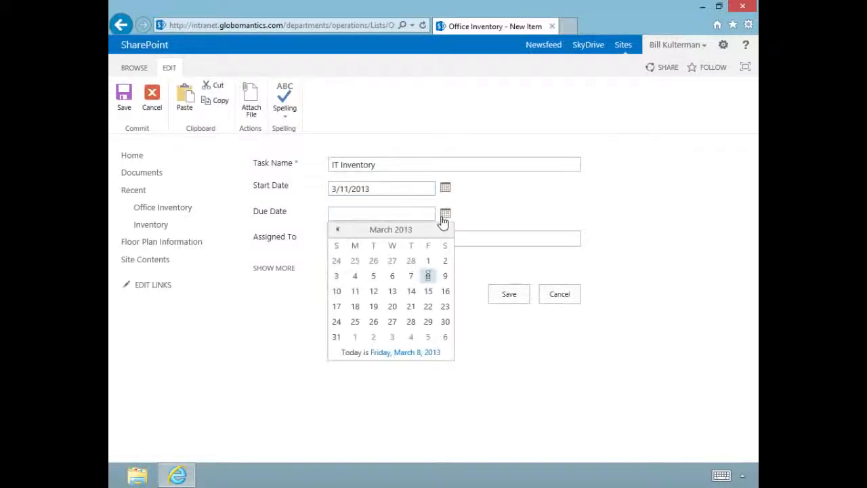
{"action": "left_click", "coordinate": [428, 309]}
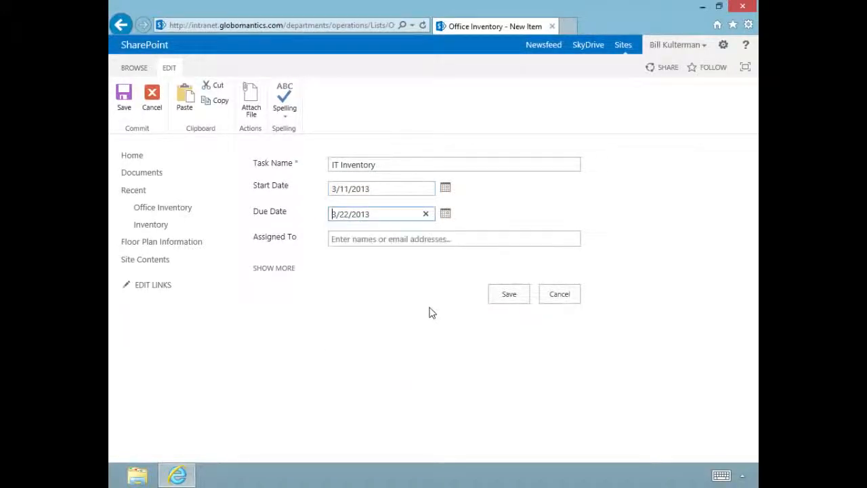
- Assign the IT Inventory task to the IT Support employee and save it with the additional fields left at their defaults
{"action": "left_click", "coordinate": [380, 240]}
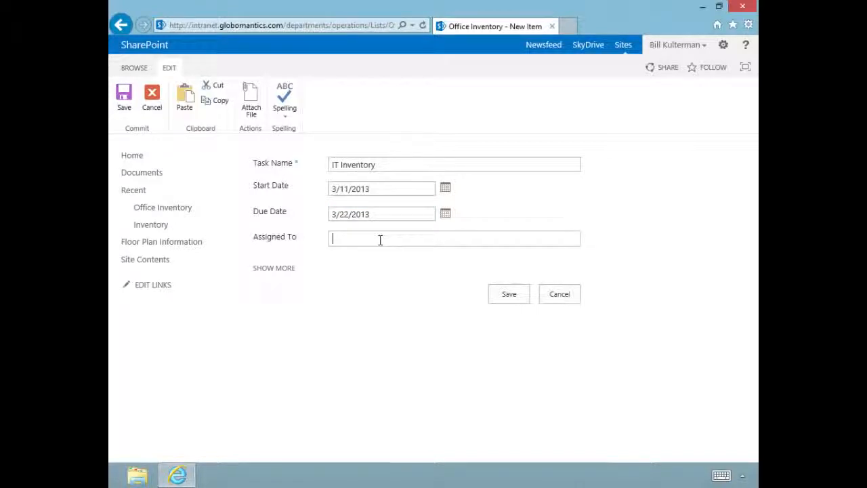
{"action": "type", "text": "ang"}
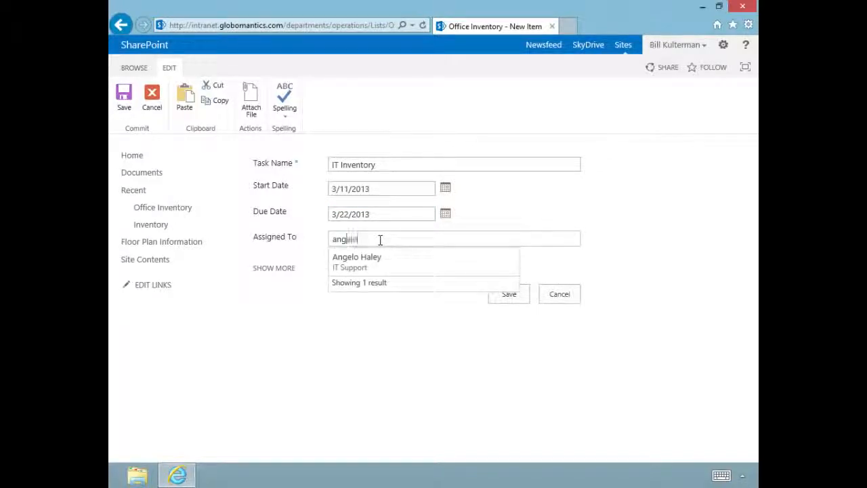
{"action": "type", "text": "elo"}
{"action": "left_click", "coordinate": [368, 269]}
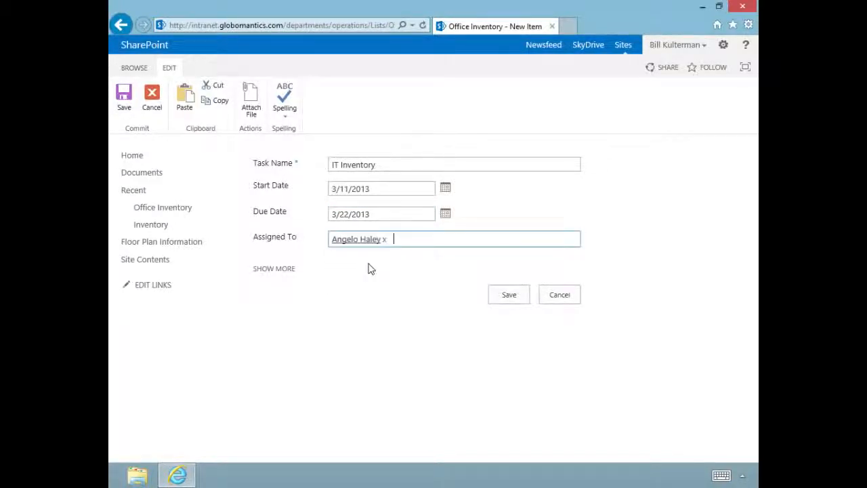
{"action": "left_click", "coordinate": [274, 268]}
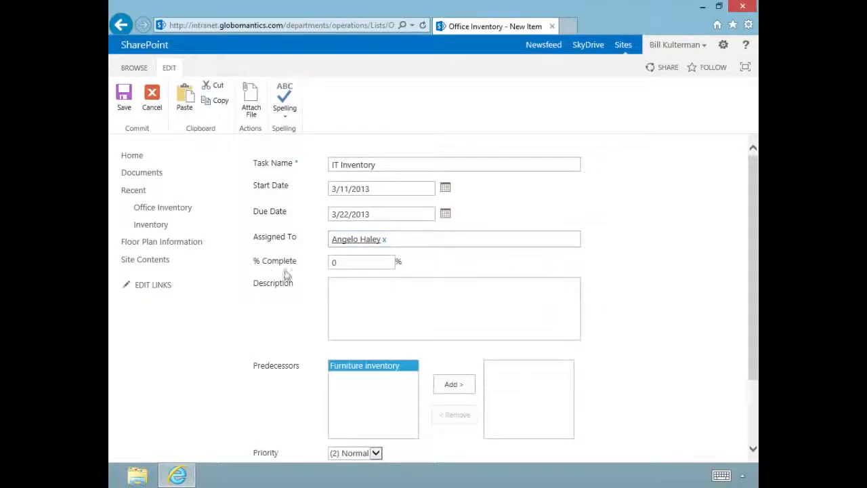
{"action": "scroll", "coordinate": [626, 369], "scroll_direction": "down", "scroll_amount": 3}
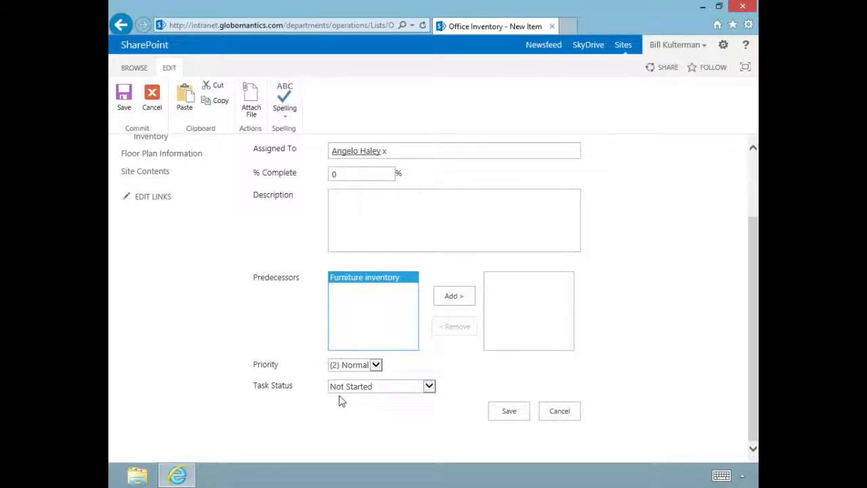
{"action": "left_click", "coordinate": [508, 412]}
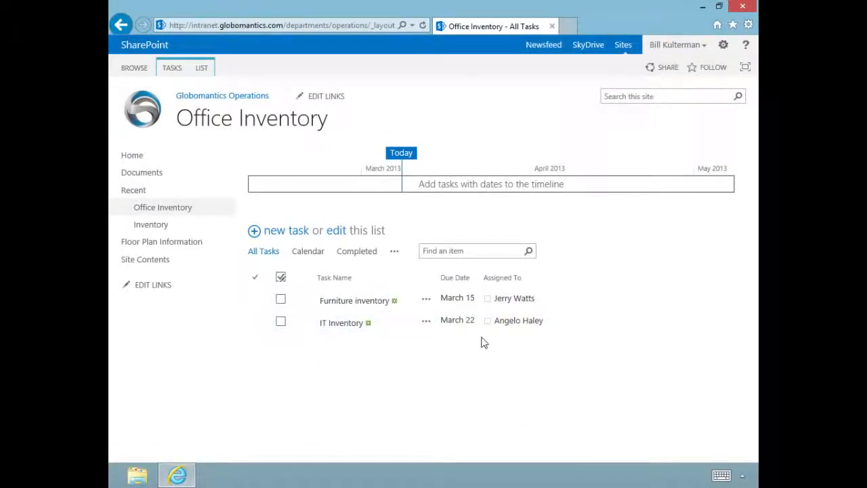
- Create another task in the list and name it Compile Inventory
{"action": "left_click", "coordinate": [286, 234]}
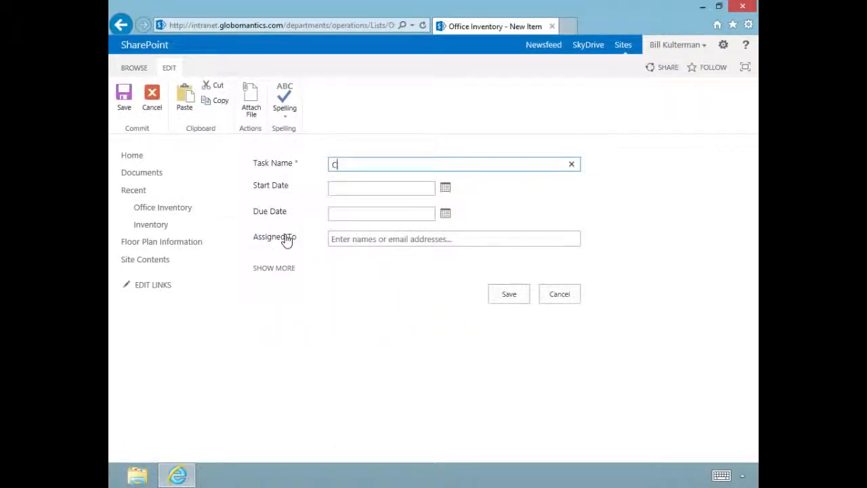
{"action": "type", "text": "Compile"}
{"action": "key", "text": "BackSpace"}
{"action": "key", "text": "BackSpace"}
{"action": "key", "text": "BackSpace"}
{"action": "key", "text": "BackSpace"}
{"action": "key", "text": "BackSpace"}
{"action": "key", "text": "BackSpace"}
{"action": "key", "text": "BackSpace"}
{"action": "key", "text": "BackSpace"}
{"action": "key", "text": "BackSpace"}
{"action": "key", "text": "BackSpace"}
{"action": "key", "text": "Tab"}
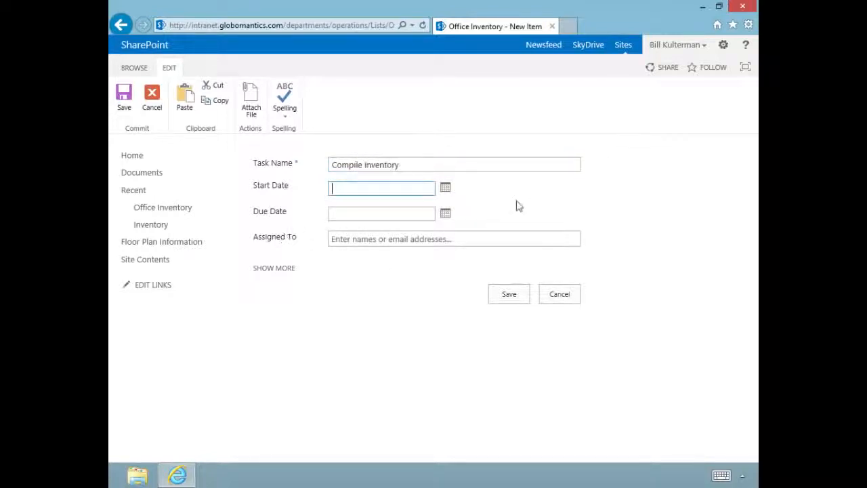
- Set the Compile Inventory task's start date to 4/1/2013 and its due date to 4/12/2013
{"action": "left_click", "coordinate": [446, 192]}
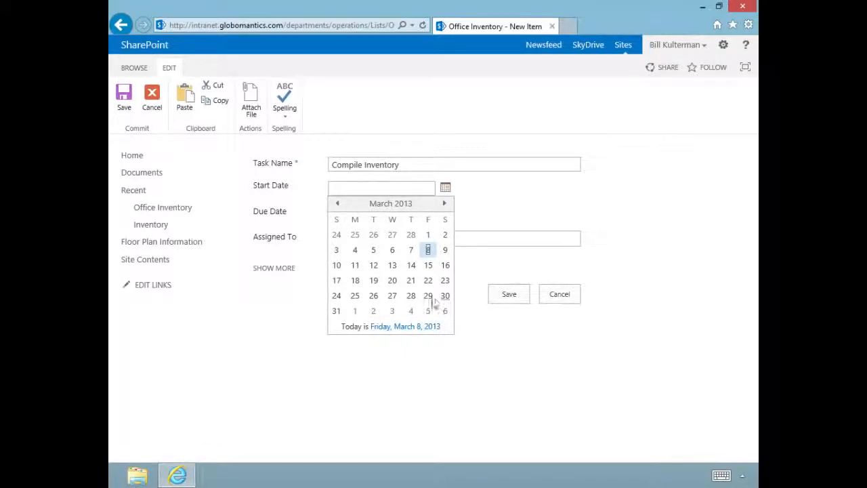
{"action": "left_click", "coordinate": [355, 311]}
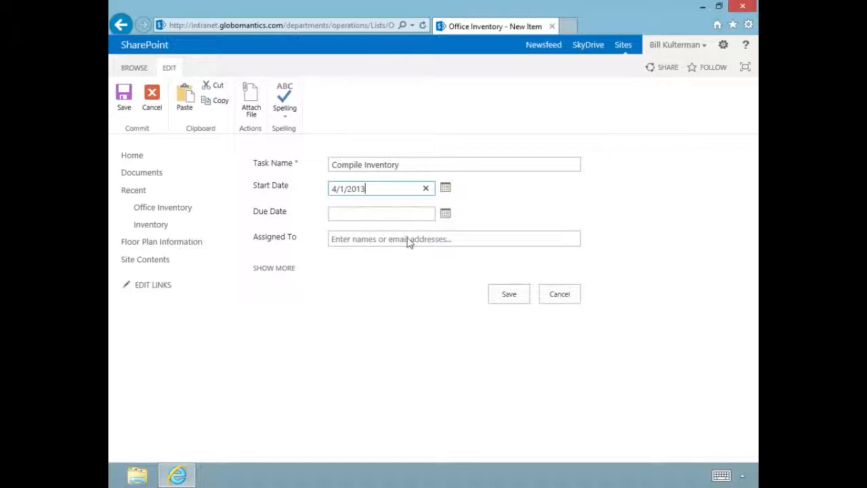
{"action": "left_click", "coordinate": [444, 213]}
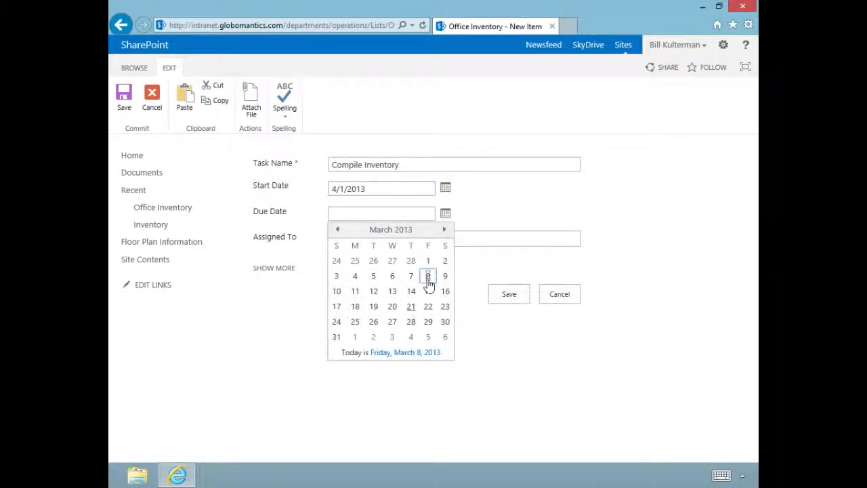
{"action": "left_click", "coordinate": [444, 230]}
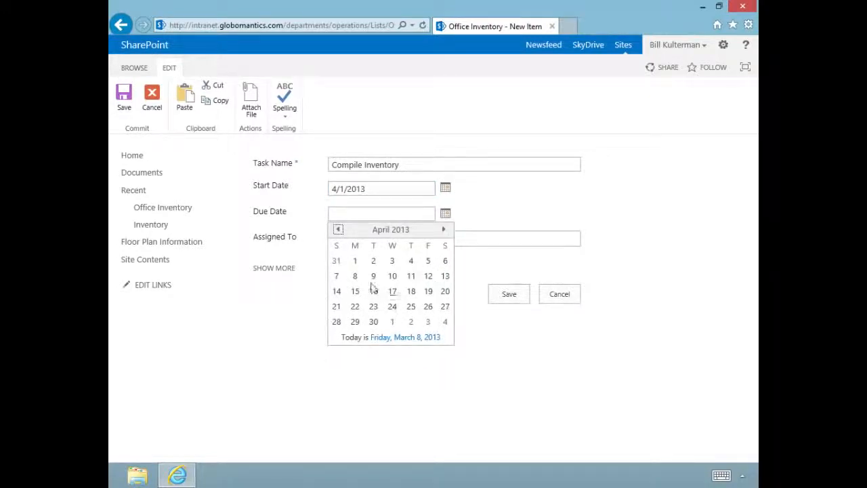
{"action": "left_click", "coordinate": [428, 278]}
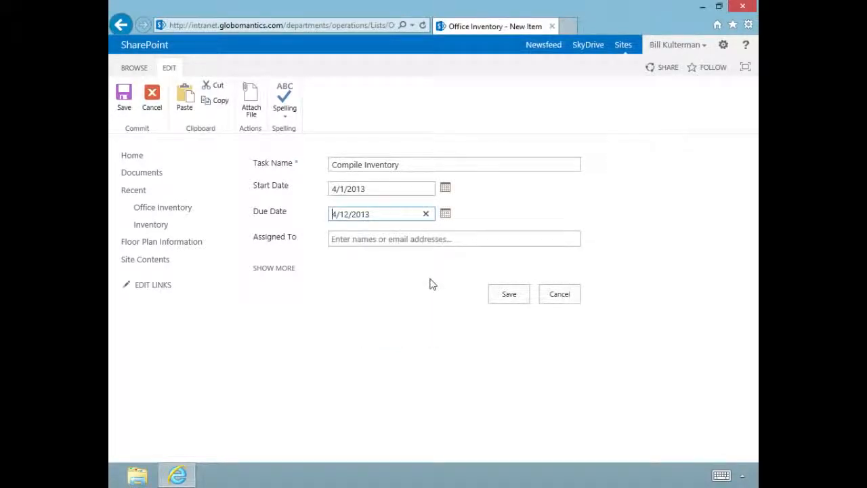
- Assign the Compile Inventory task to the Director of Operations
{"action": "left_click", "coordinate": [369, 240]}
{"action": "type", "text": "bill"}
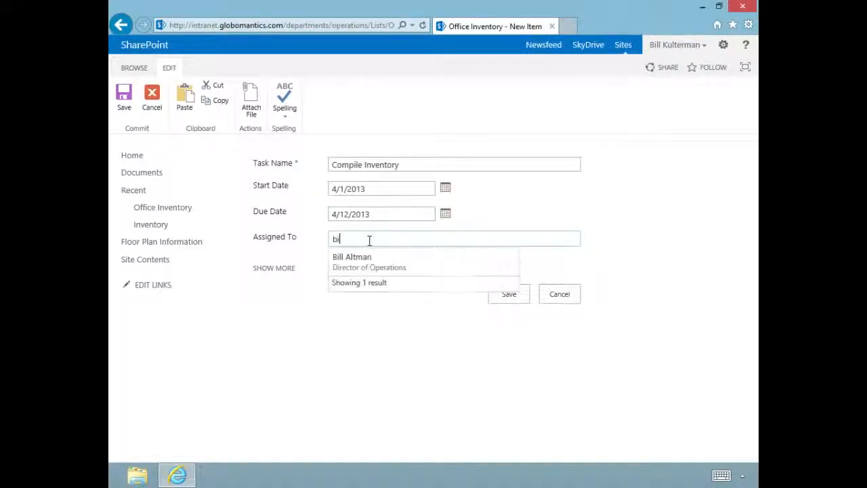
{"action": "left_click", "coordinate": [379, 265]}
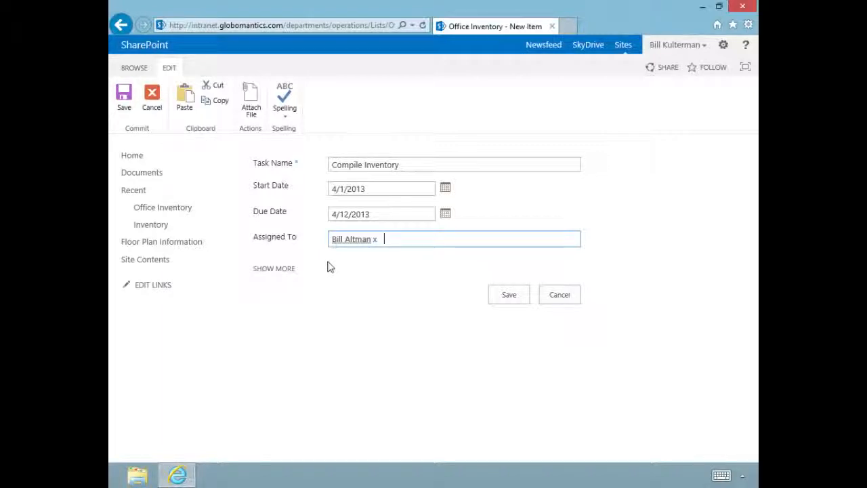
- Show the additional task fields and add Furniture inventory and IT Inventory as predecessors of the Compile Inventory task
{"action": "left_click", "coordinate": [271, 271]}
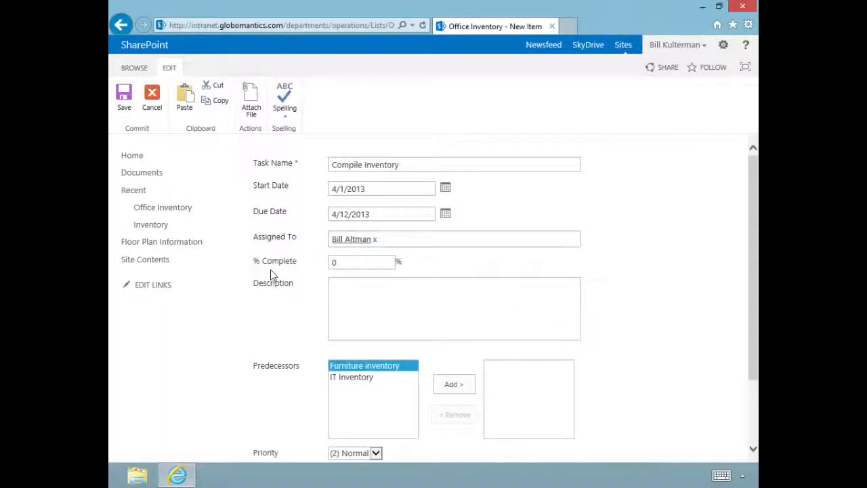
{"action": "left_click", "coordinate": [379, 304]}
{"action": "scroll", "coordinate": [637, 346], "scroll_direction": "down", "scroll_amount": 1}
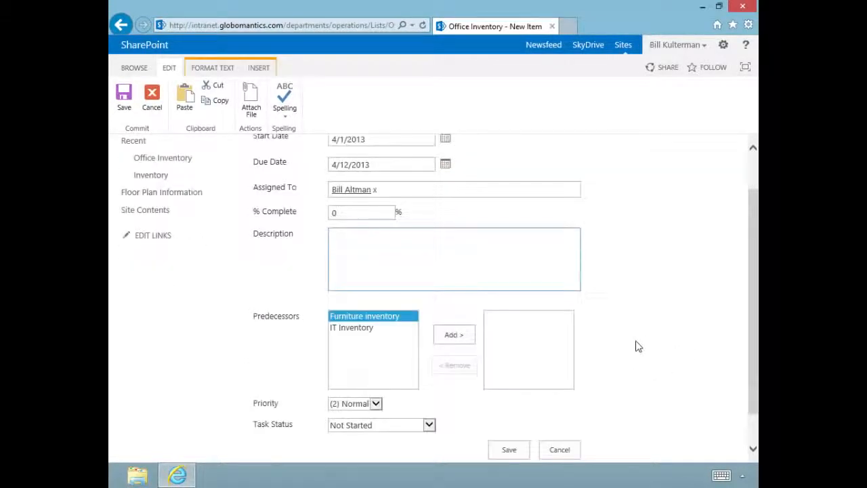
{"action": "scroll", "coordinate": [635, 346], "scroll_direction": "down", "scroll_amount": 1}
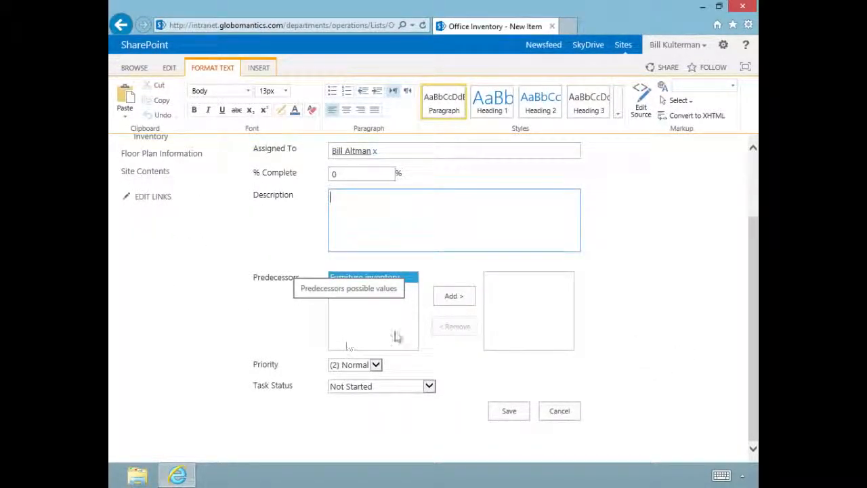
{"action": "left_click", "coordinate": [444, 303]}
{"action": "left_click", "coordinate": [355, 279]}
{"action": "left_click", "coordinate": [447, 302]}
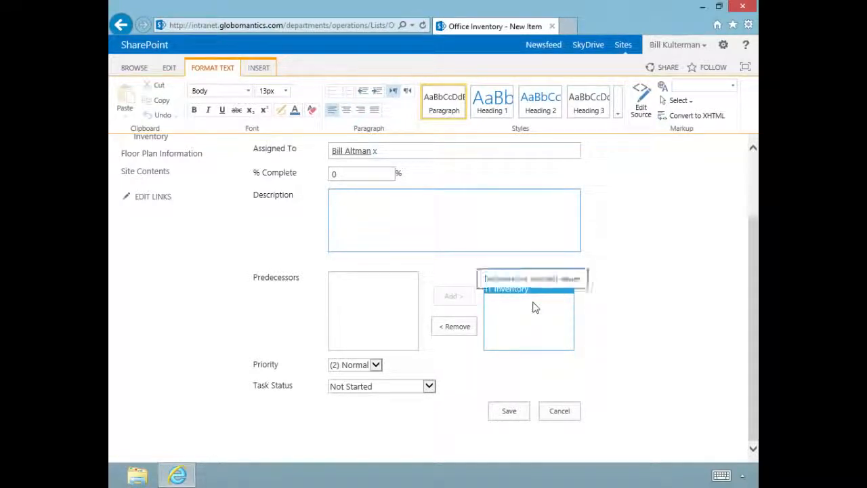
- Set the Compile Inventory task's priority to (1) High and save the task
{"action": "left_click", "coordinate": [376, 366]}
{"action": "left_click", "coordinate": [348, 351]}
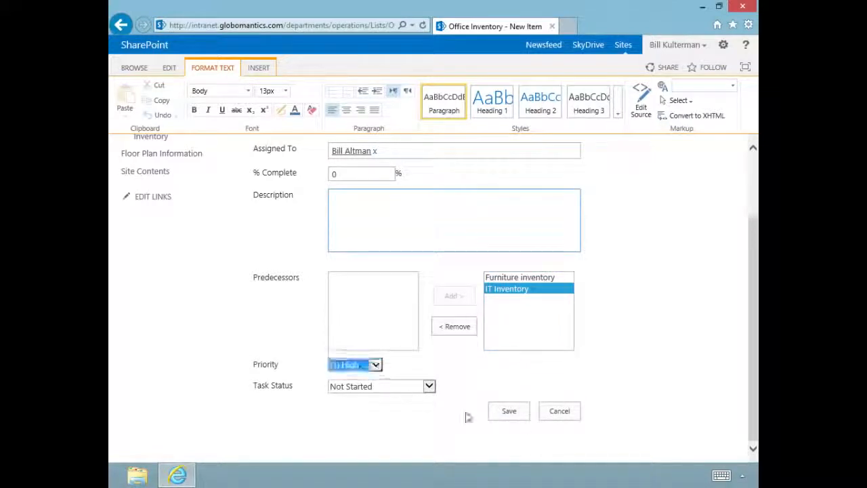
{"action": "left_click", "coordinate": [518, 415]}
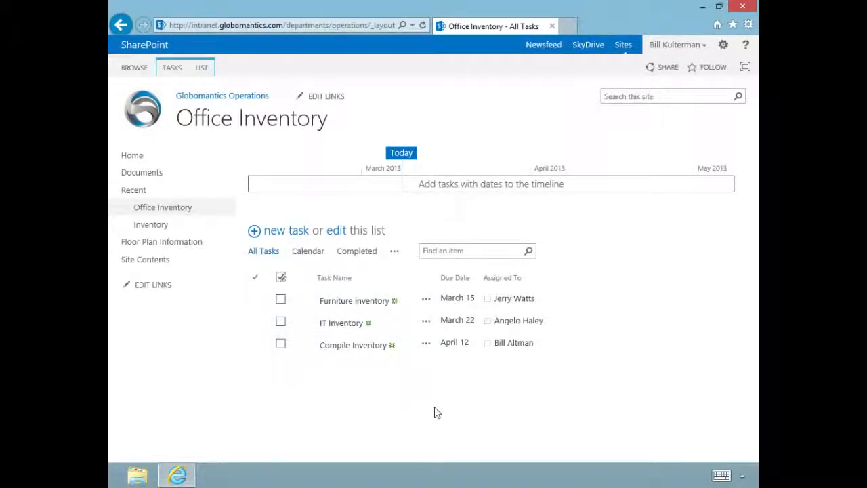
- View the Compile Inventory task's summary and its available item actions, and close them without choosing any
{"action": "left_click", "coordinate": [426, 344]}
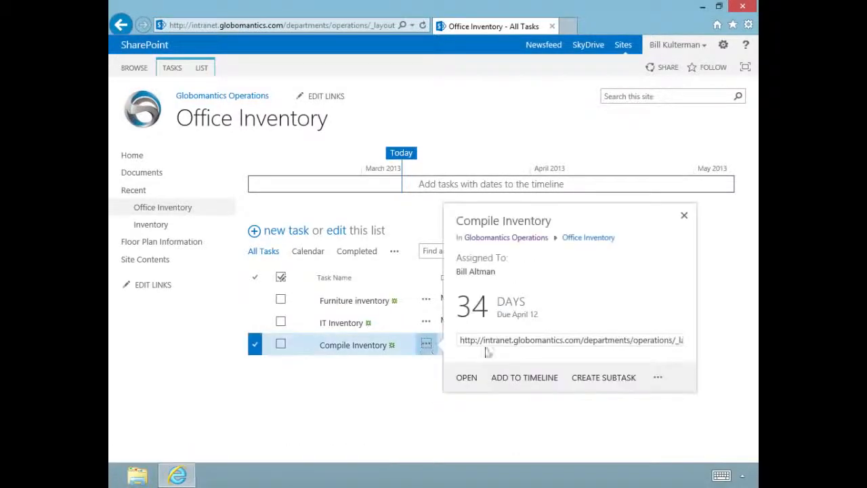
{"action": "left_click", "coordinate": [656, 379]}
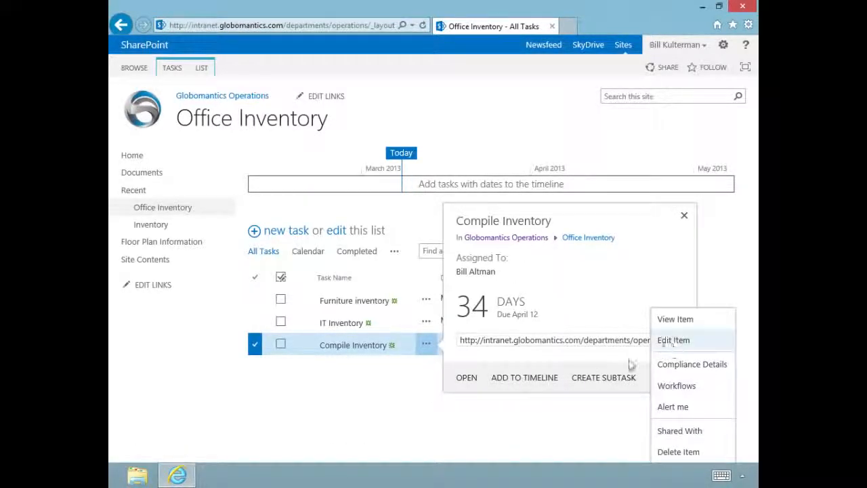
{"action": "left_click", "coordinate": [410, 432]}
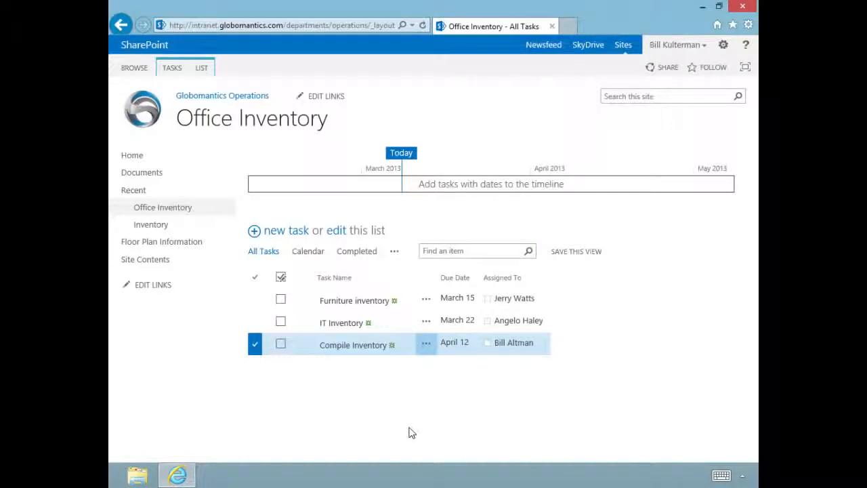
- Try inline editing of the task list by visiting the due dates, the Compile Inventory form and the blank row, and stop without changes
{"action": "left_click", "coordinate": [336, 239]}
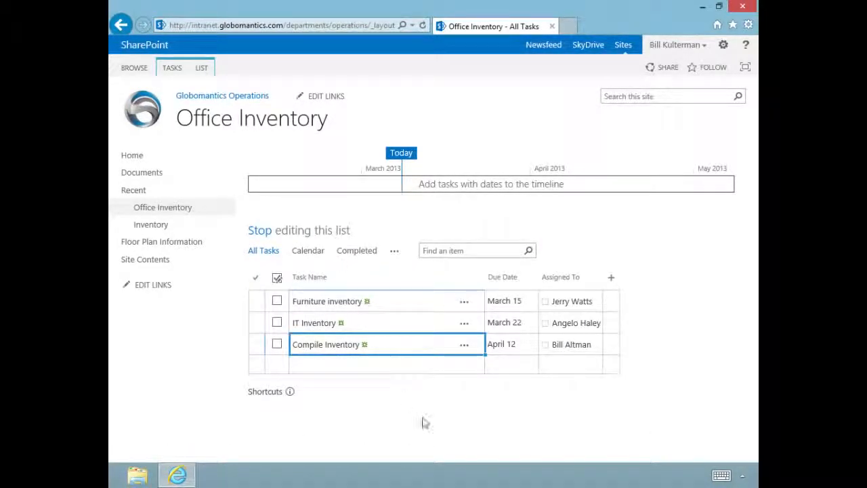
{"action": "double_click", "coordinate": [501, 301]}
{"action": "double_click", "coordinate": [499, 323]}
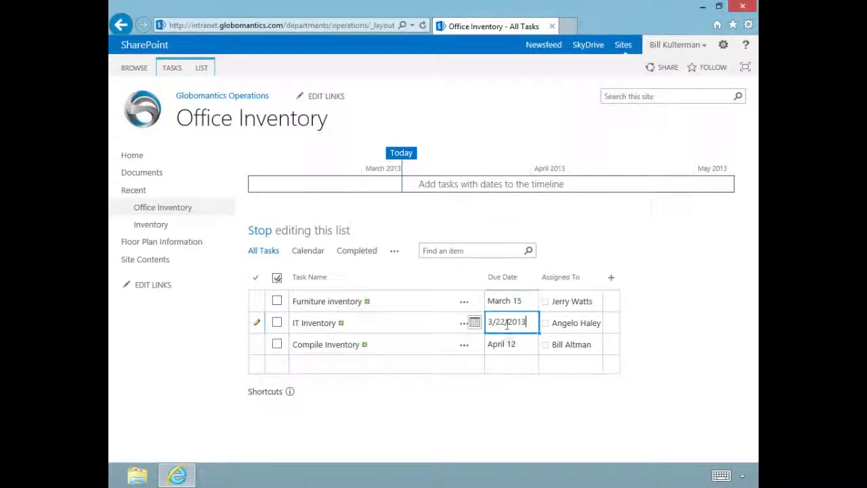
{"action": "left_click", "coordinate": [507, 344]}
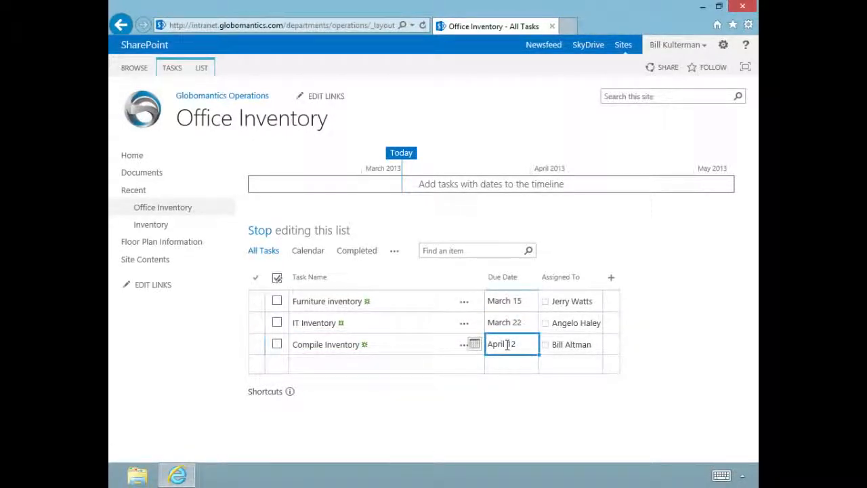
{"action": "left_click", "coordinate": [342, 344]}
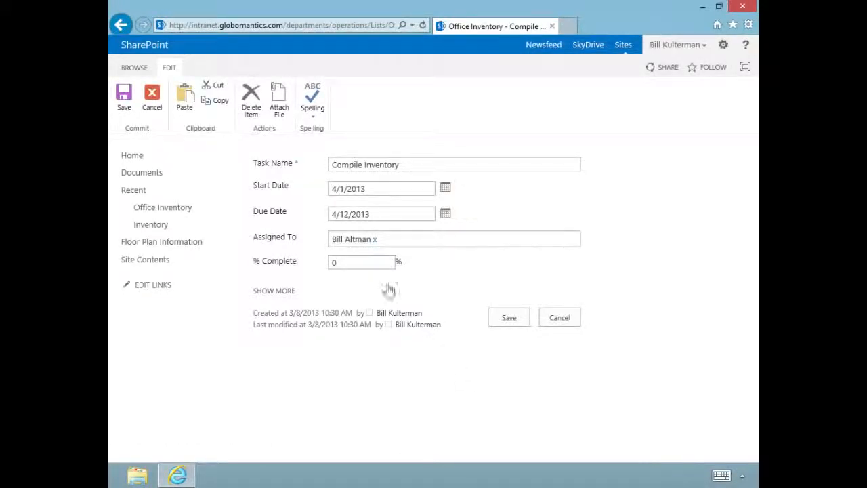
{"action": "left_click", "coordinate": [120, 25]}
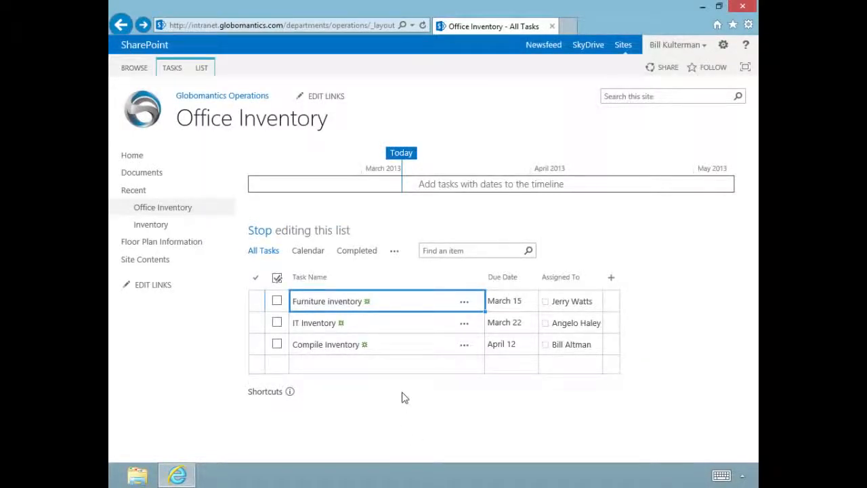
{"action": "left_click", "coordinate": [308, 364]}
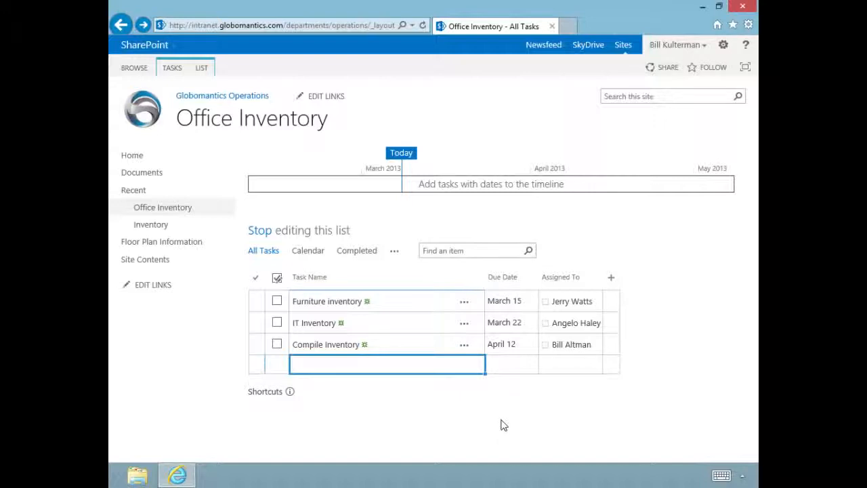
{"action": "left_click", "coordinate": [259, 231]}
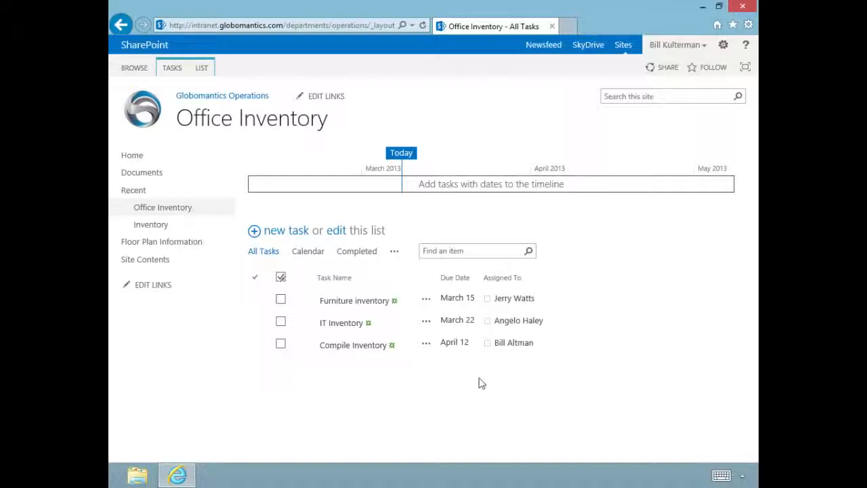
- Add the Compile Inventory task to the timeline, followed by the Furniture inventory and IT Inventory tasks together
{"action": "left_click", "coordinate": [427, 345]}
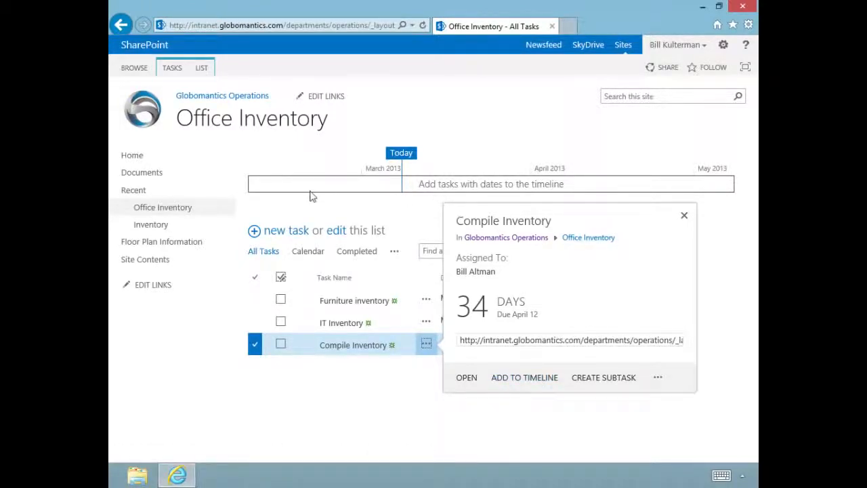
{"action": "left_click", "coordinate": [520, 382]}
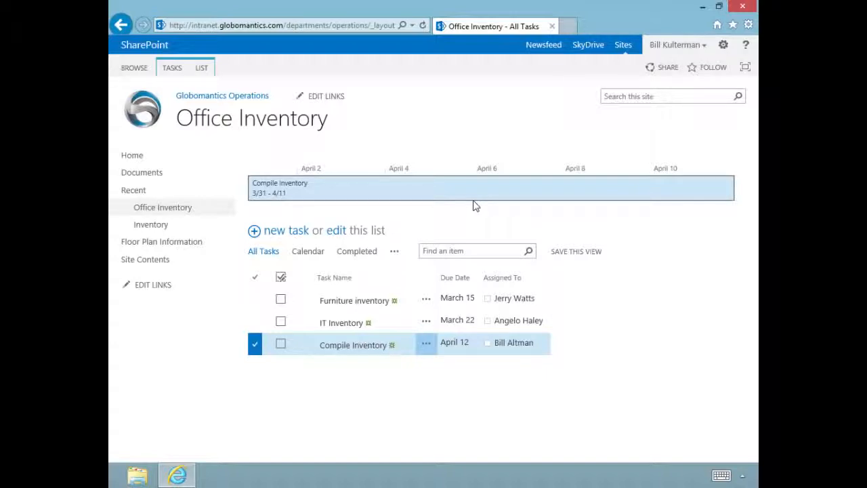
{"action": "left_click", "coordinate": [427, 323]}
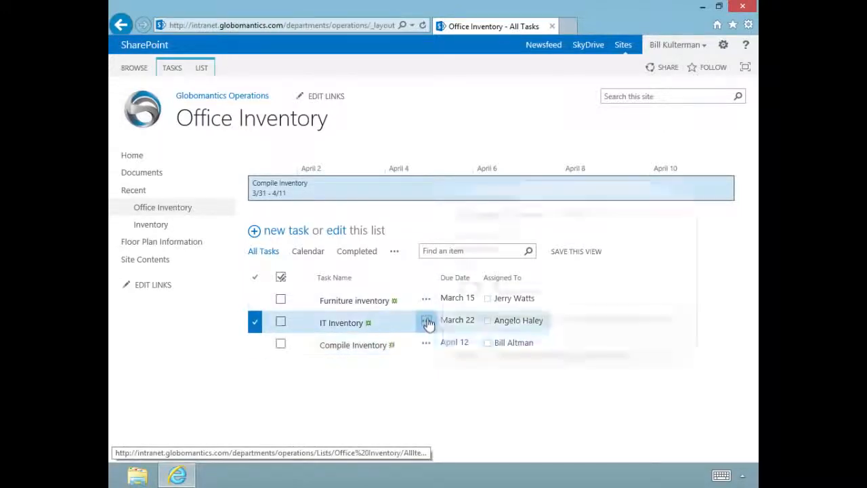
{"action": "left_click", "coordinate": [171, 69]}
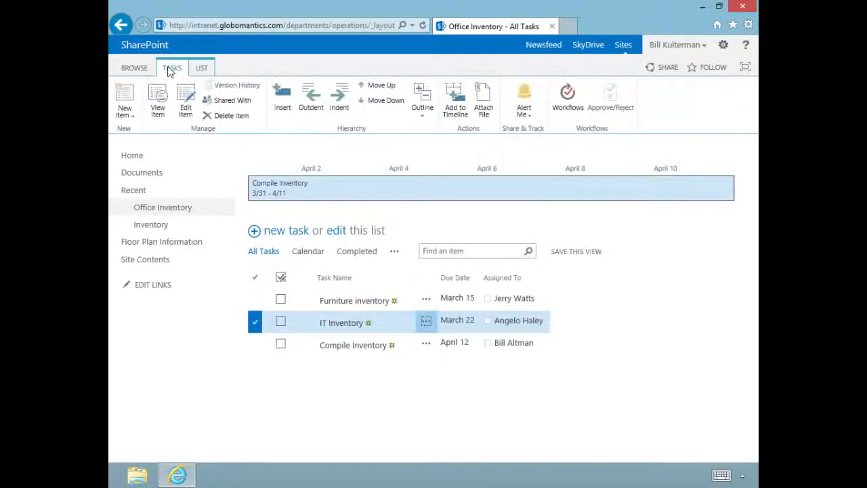
{"action": "left_click", "coordinate": [256, 277]}
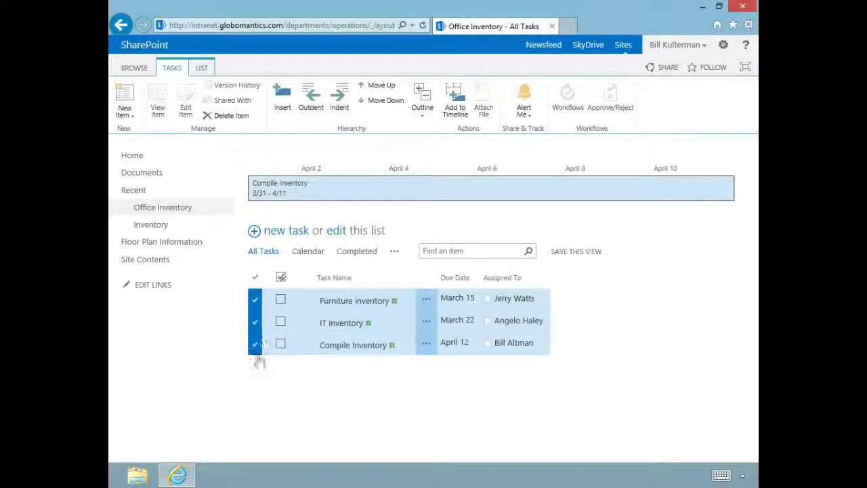
{"action": "left_click", "coordinate": [255, 345]}
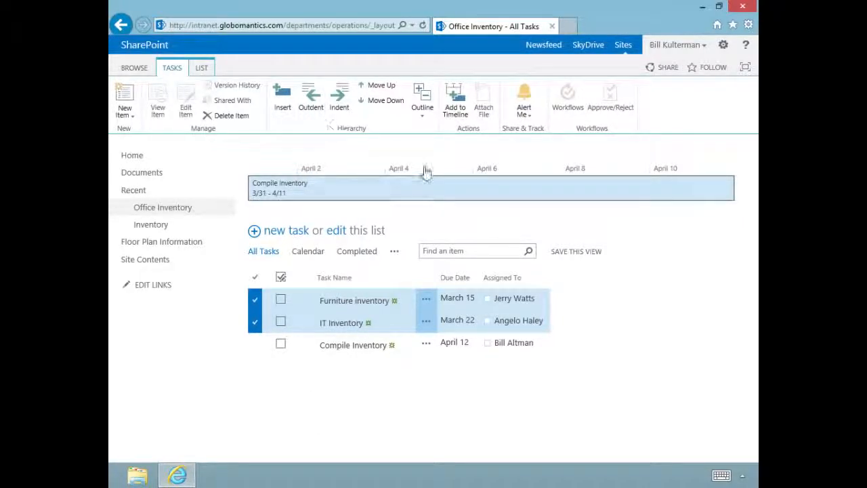
{"action": "left_click", "coordinate": [460, 117]}
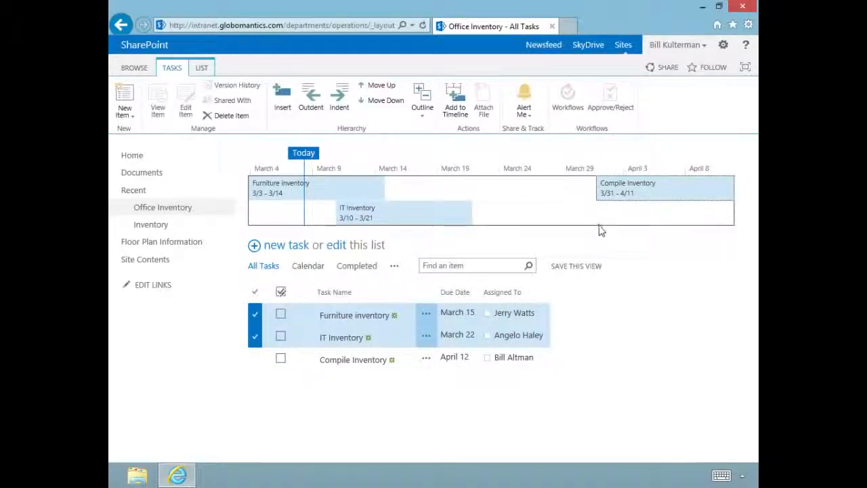
- Select the Furniture inventory bar on the timeline and show the timeline's Start & Finish dates
{"action": "left_click", "coordinate": [354, 197]}
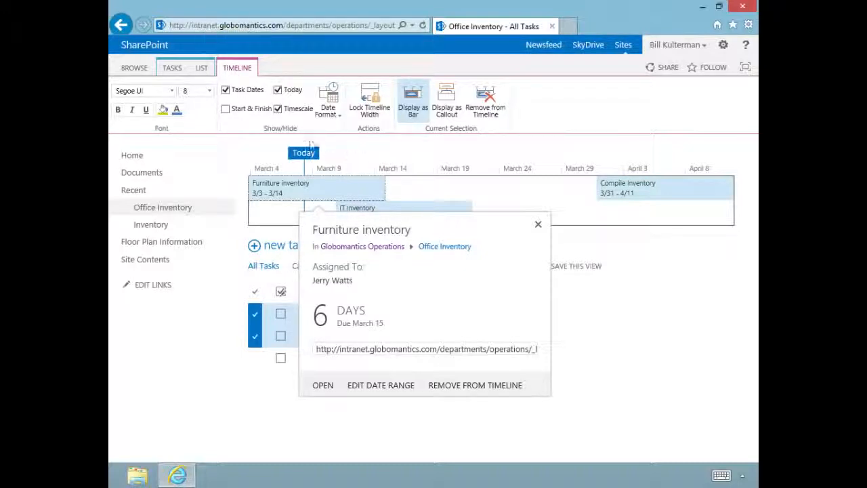
{"action": "left_click", "coordinate": [226, 110]}
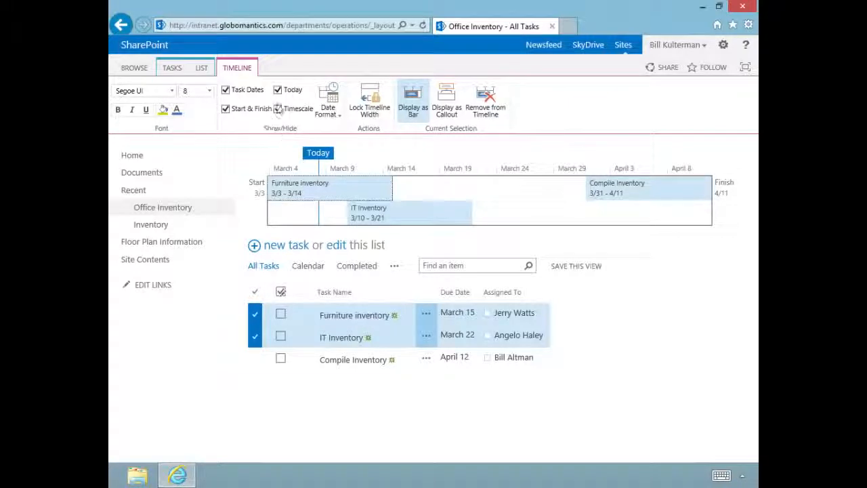
- Hide and restore the timeline's task dates, Today marker and timescale, and look at the available date formats without choosing one
{"action": "left_click", "coordinate": [226, 90]}
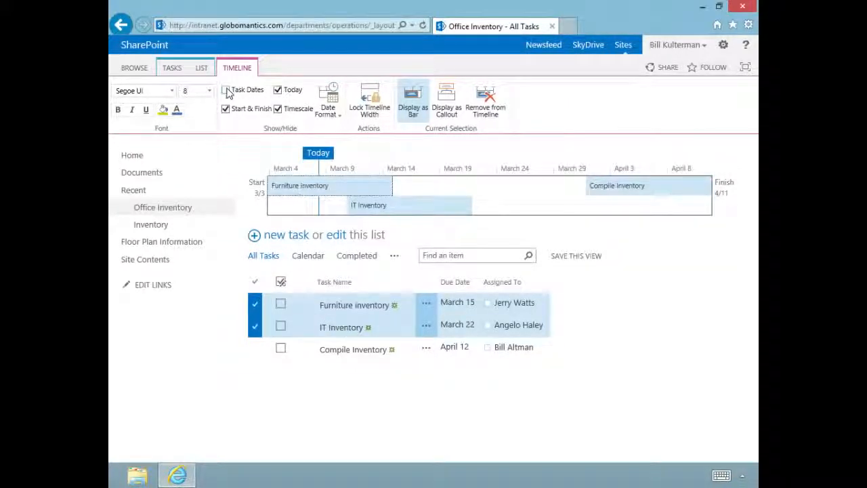
{"action": "left_click", "coordinate": [226, 90]}
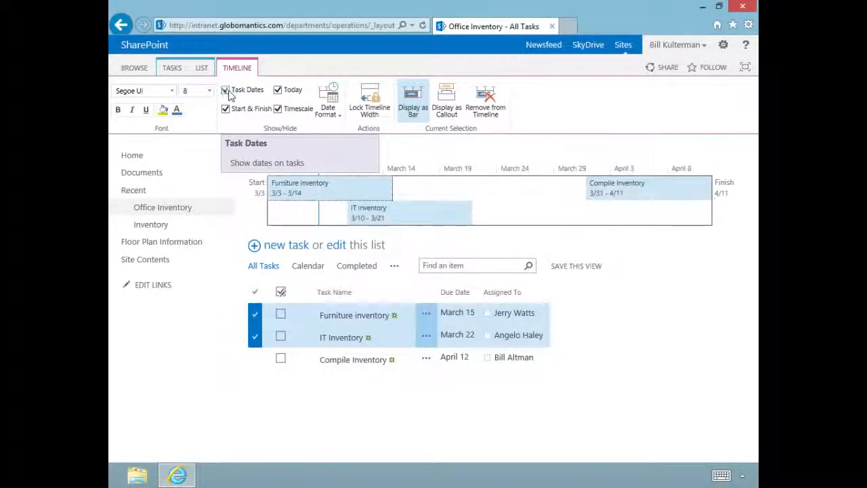
{"action": "left_click", "coordinate": [278, 90]}
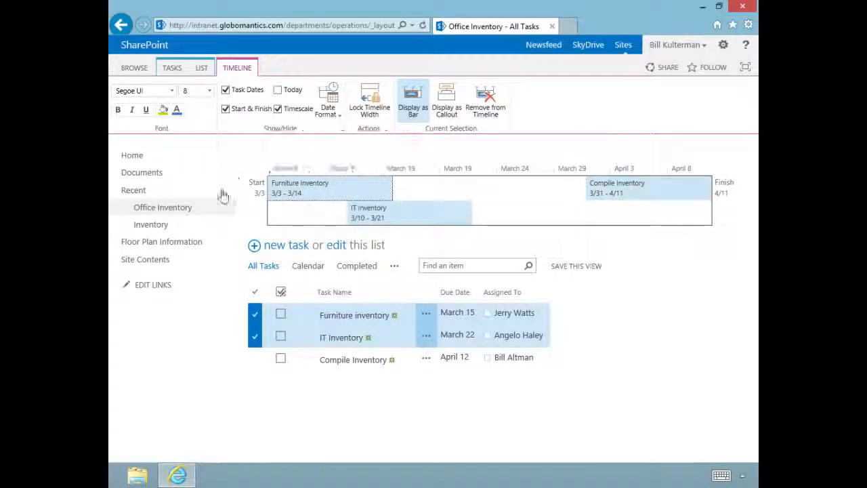
{"action": "left_click", "coordinate": [278, 91]}
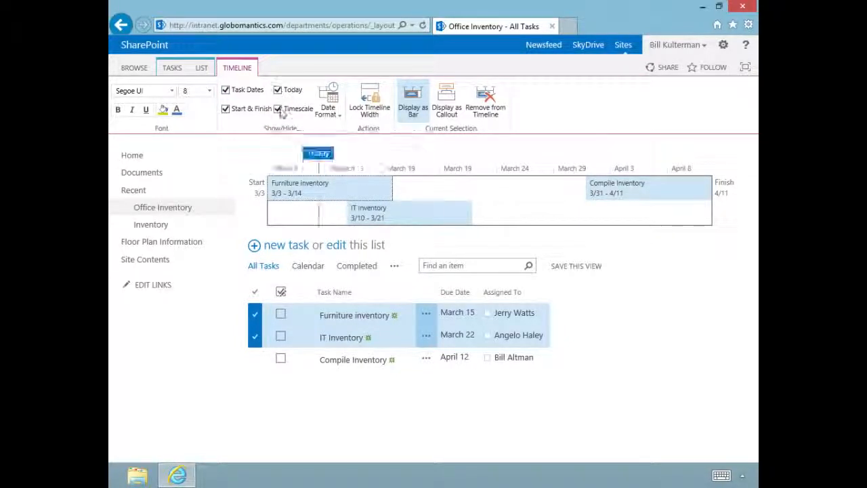
{"action": "left_click", "coordinate": [278, 109]}
{"action": "left_click", "coordinate": [278, 109]}
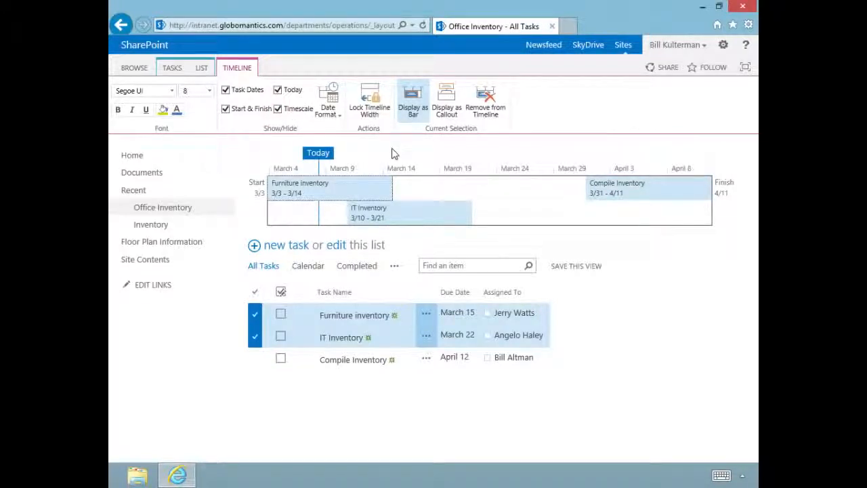
{"action": "left_click", "coordinate": [331, 110]}
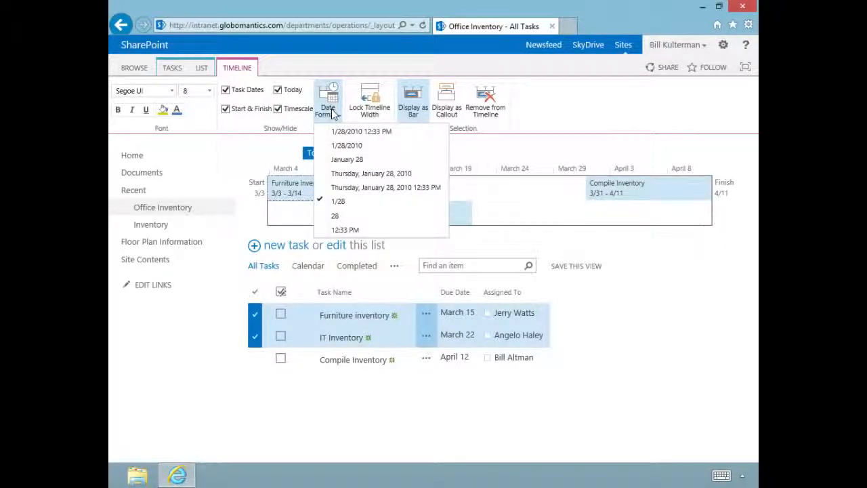
{"action": "left_click", "coordinate": [588, 126]}
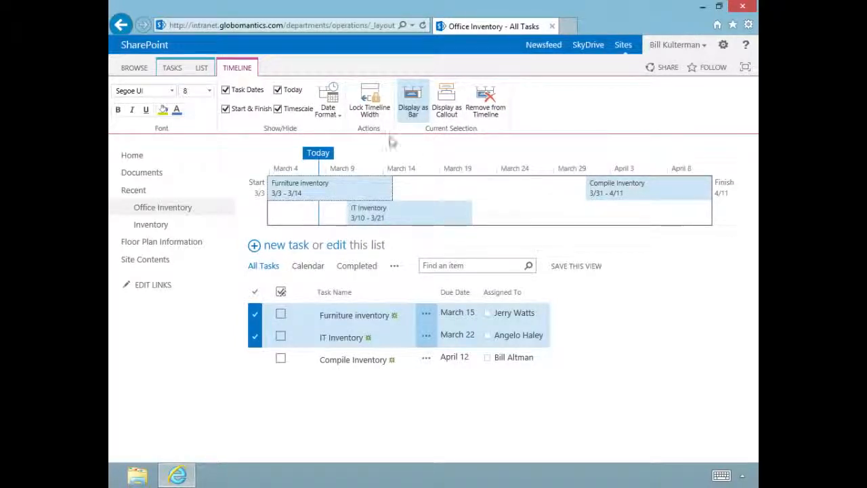
- Display the Furniture inventory task as a callout on the timeline, view its summary, and restore it to a bar
{"action": "left_click", "coordinate": [446, 112]}
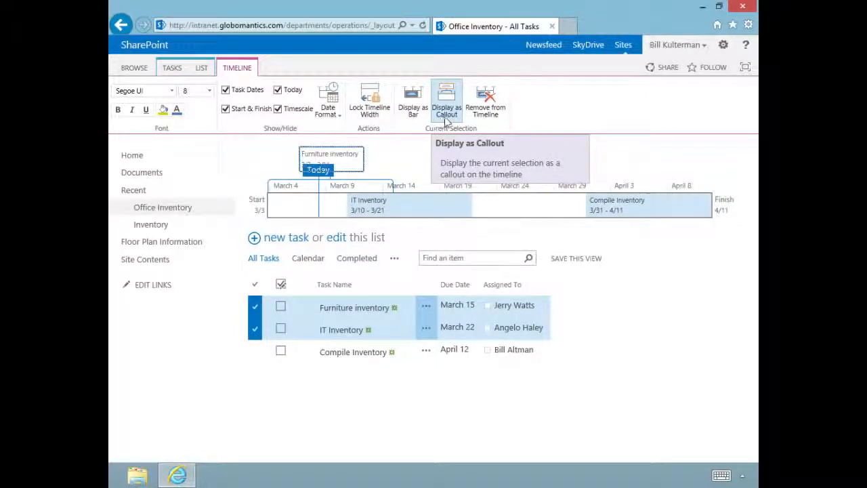
{"action": "left_click", "coordinate": [340, 164]}
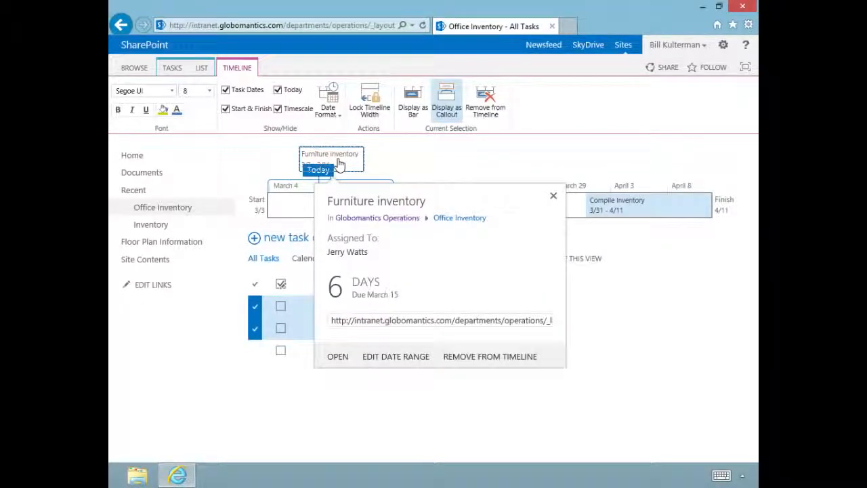
{"action": "left_click", "coordinate": [552, 196]}
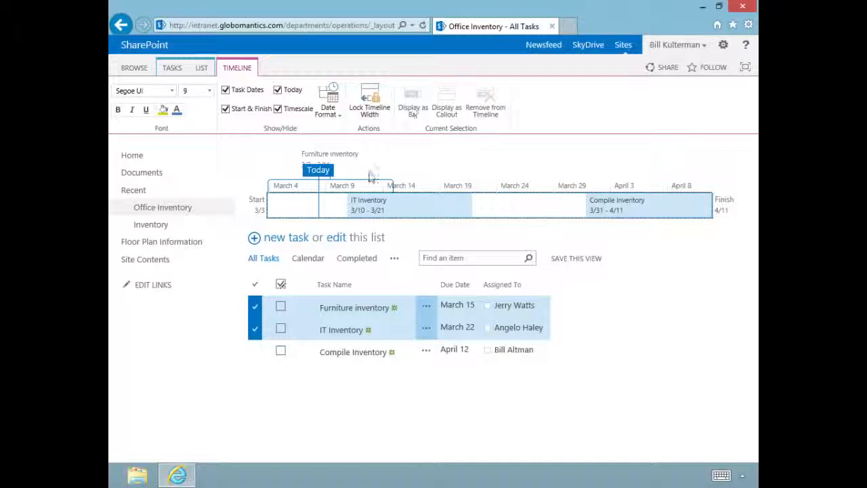
{"action": "left_click", "coordinate": [331, 155]}
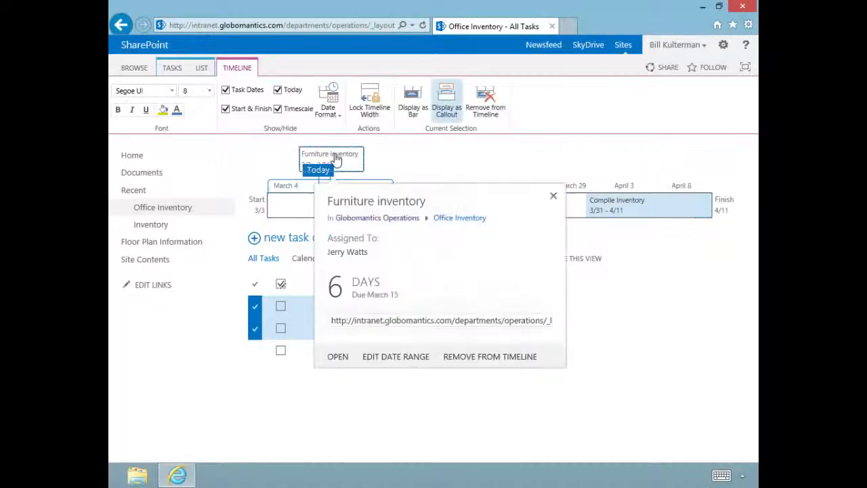
{"action": "left_click", "coordinate": [409, 115]}
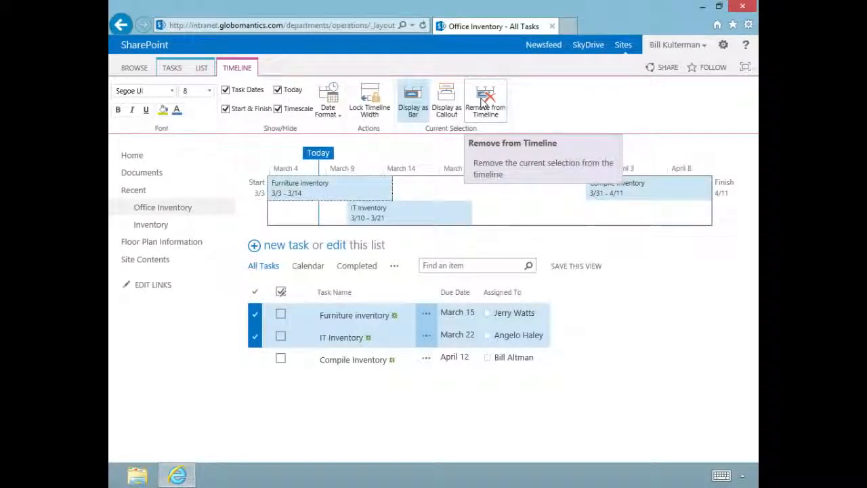
{"action": "left_click", "coordinate": [627, 310]}
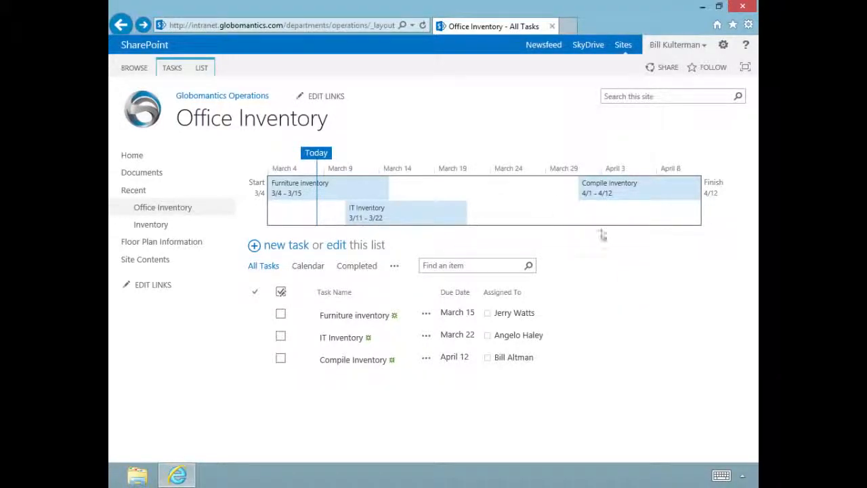
- View the Office Inventory tasks in the March 2013 calendar, check the calendar options, and return to the All Tasks view
{"action": "left_click", "coordinate": [305, 269]}
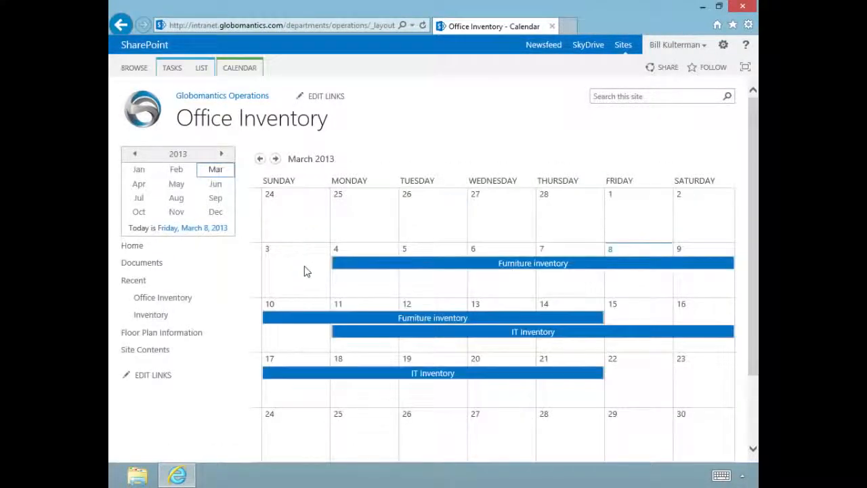
{"action": "left_click_drag", "start_coordinate": [753, 318], "coordinate": [756, 351]}
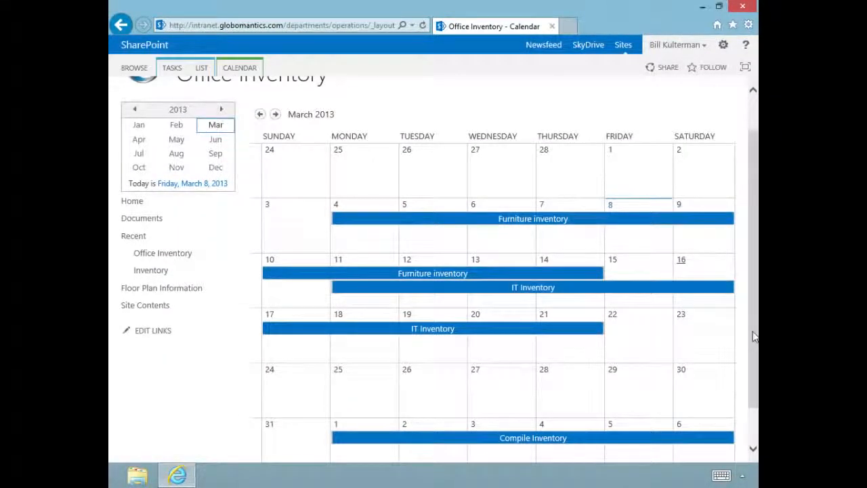
{"action": "left_click_drag", "start_coordinate": [755, 269], "coordinate": [754, 245]}
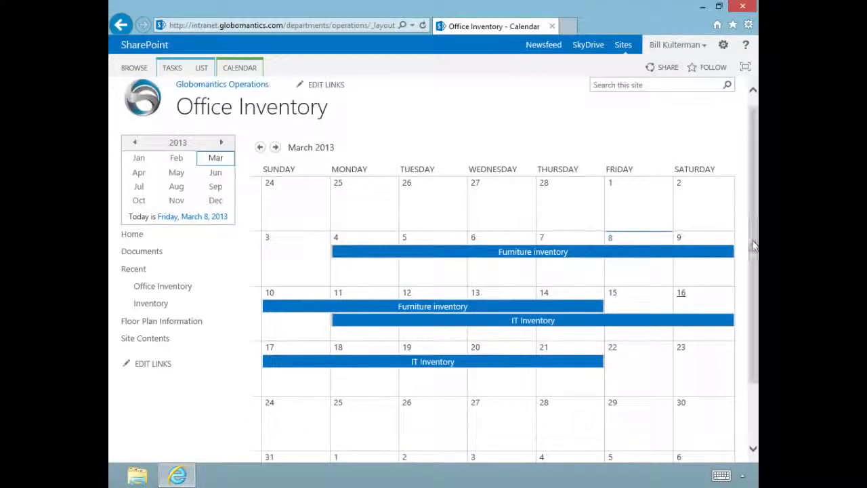
{"action": "left_click", "coordinate": [234, 69]}
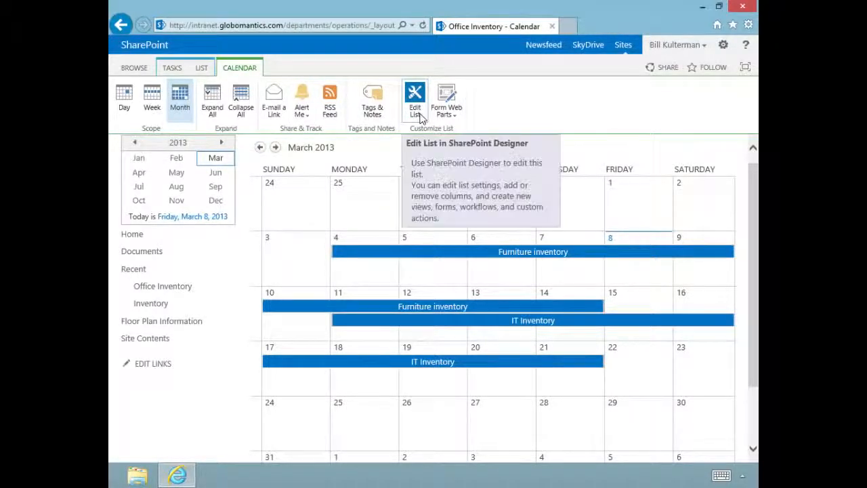
{"action": "left_click", "coordinate": [119, 26]}
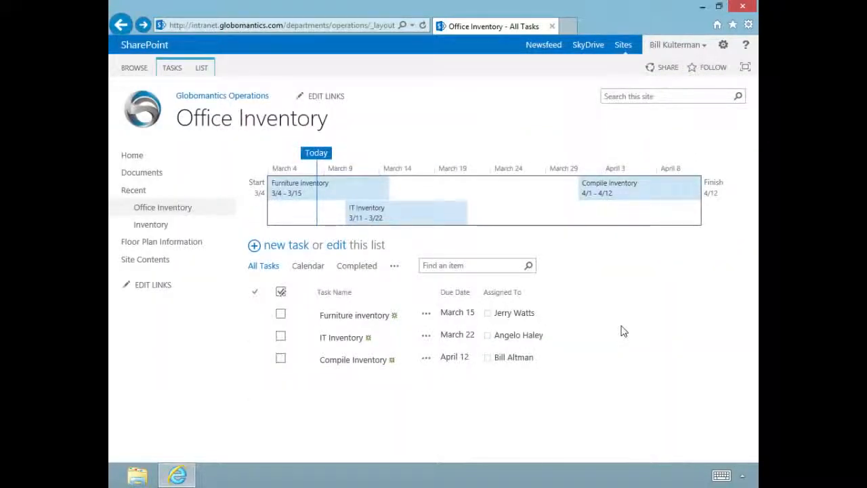